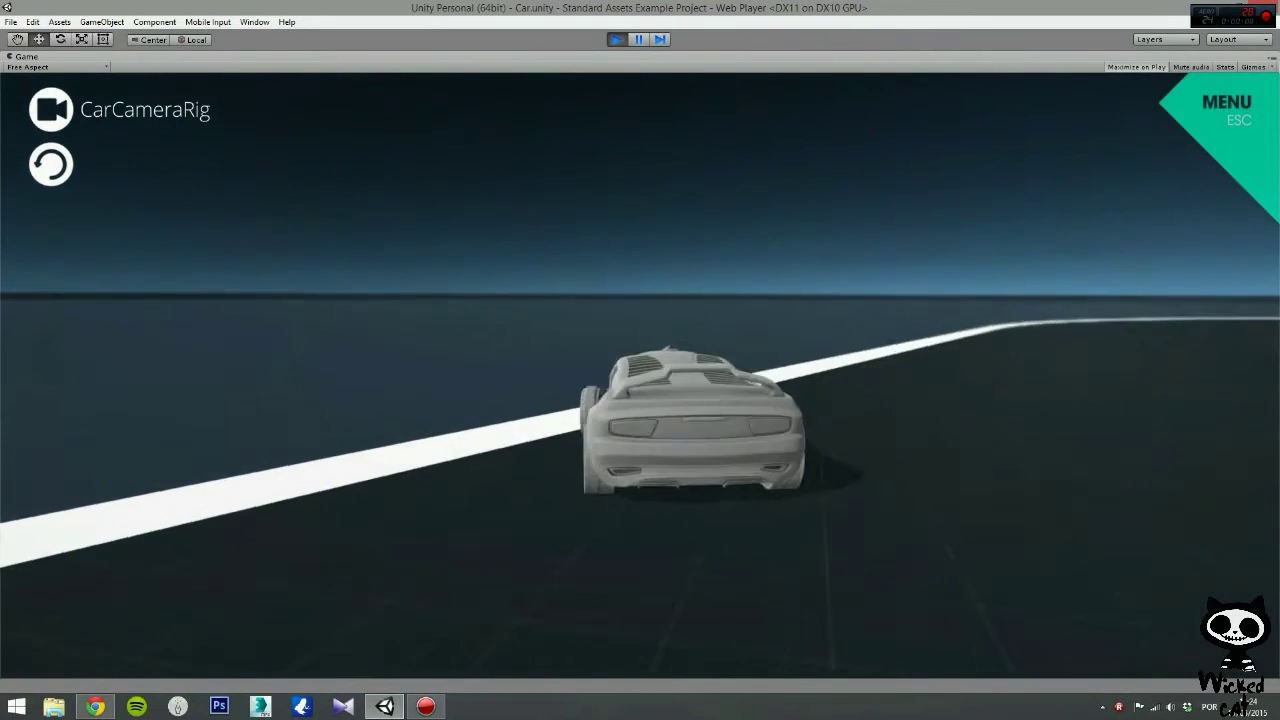
{"action": "key", "text": "Right"}
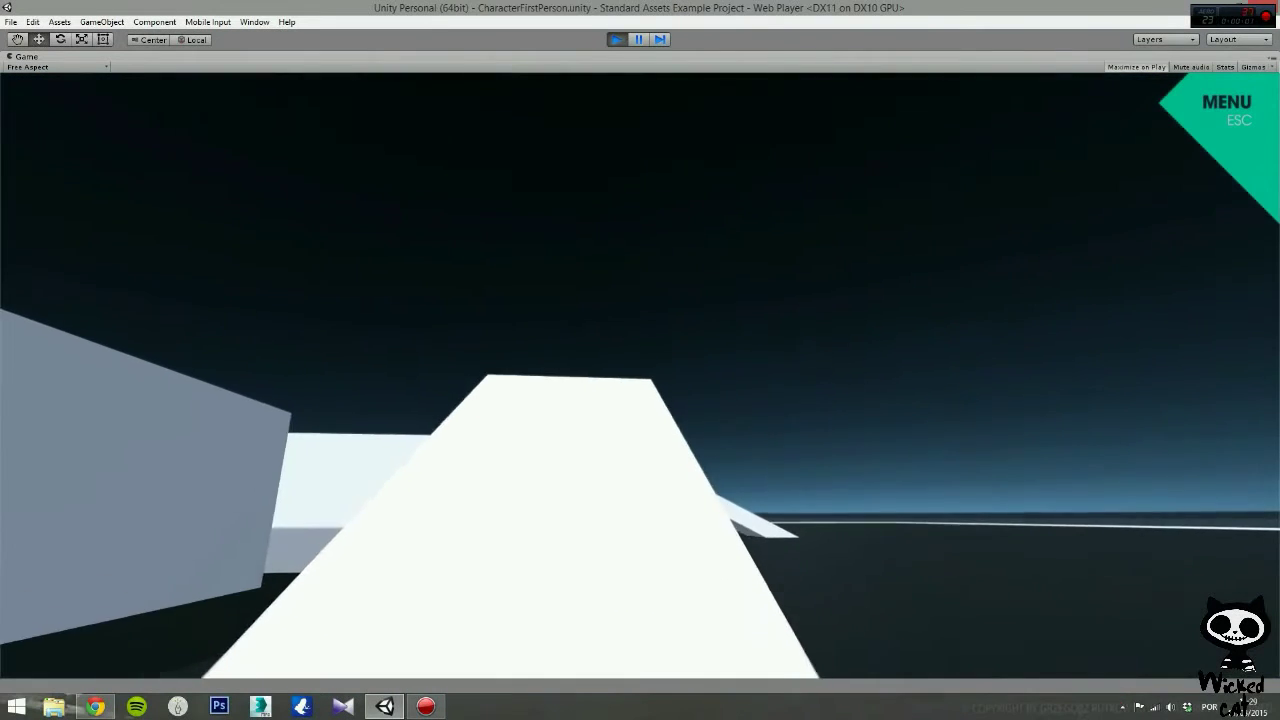
{"action": "key", "text": "w"}
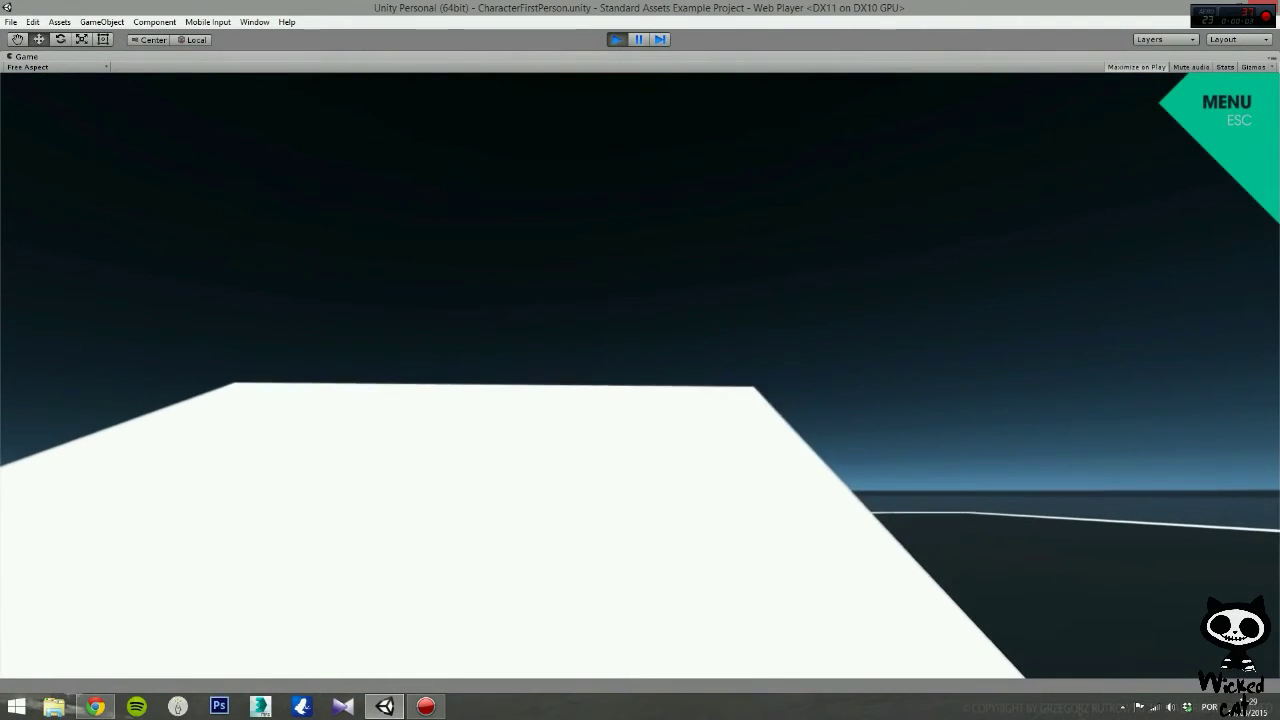
{"action": "key", "text": "w"}
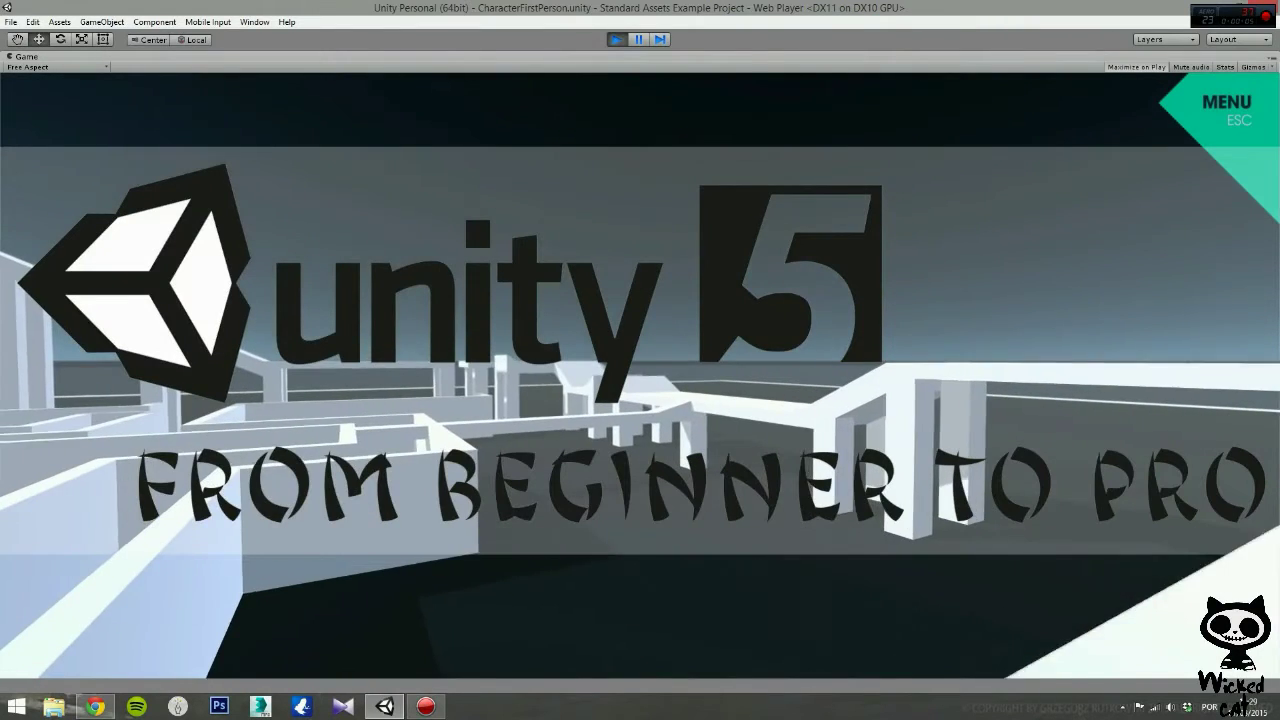
{"action": "key", "text": "w"}
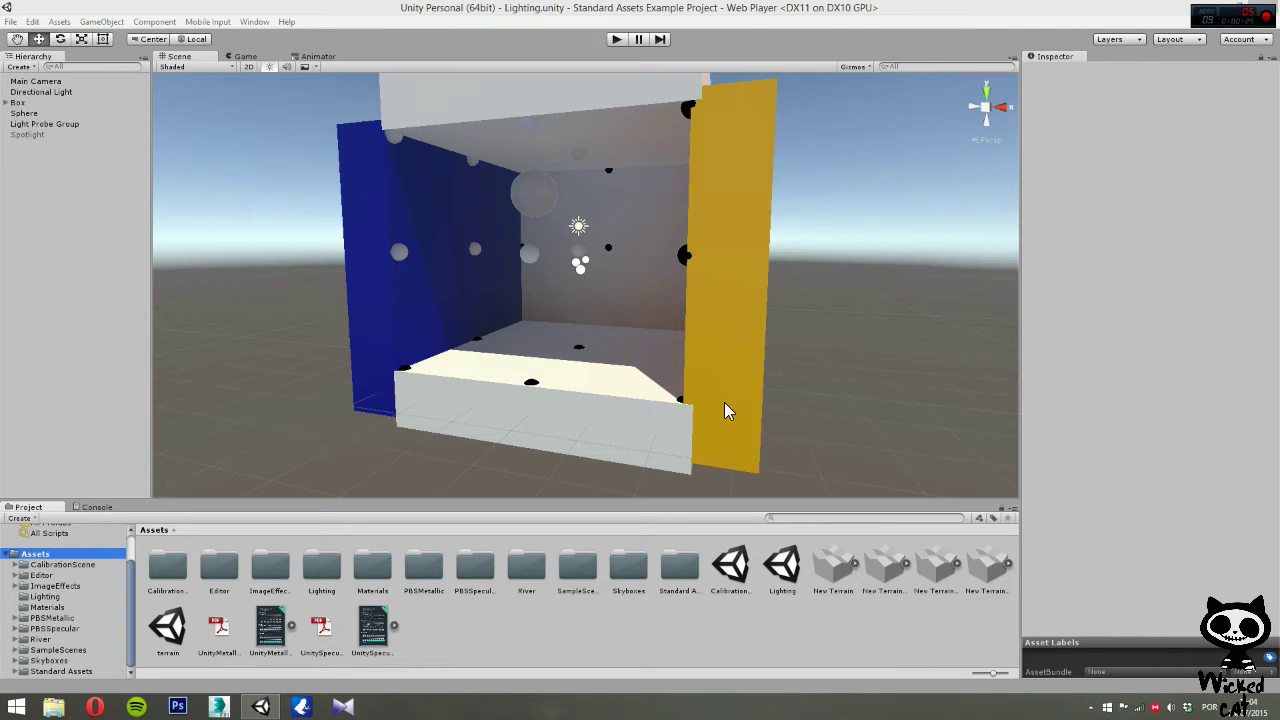
Activate the disabled Spotlight object and change its light type to Point.
{"action": "left_click_drag", "start_coordinate": [872, 393], "coordinate": [877, 349], "text": "alt"}
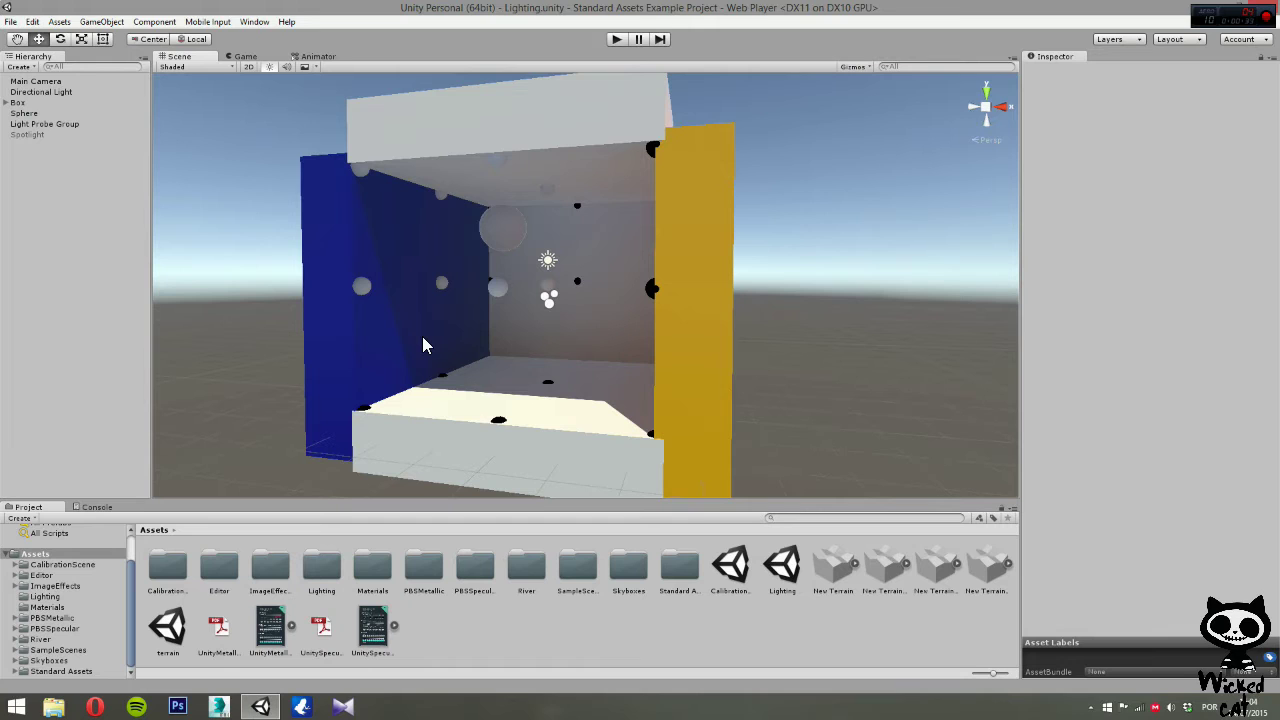
{"action": "left_click", "coordinate": [38, 134]}
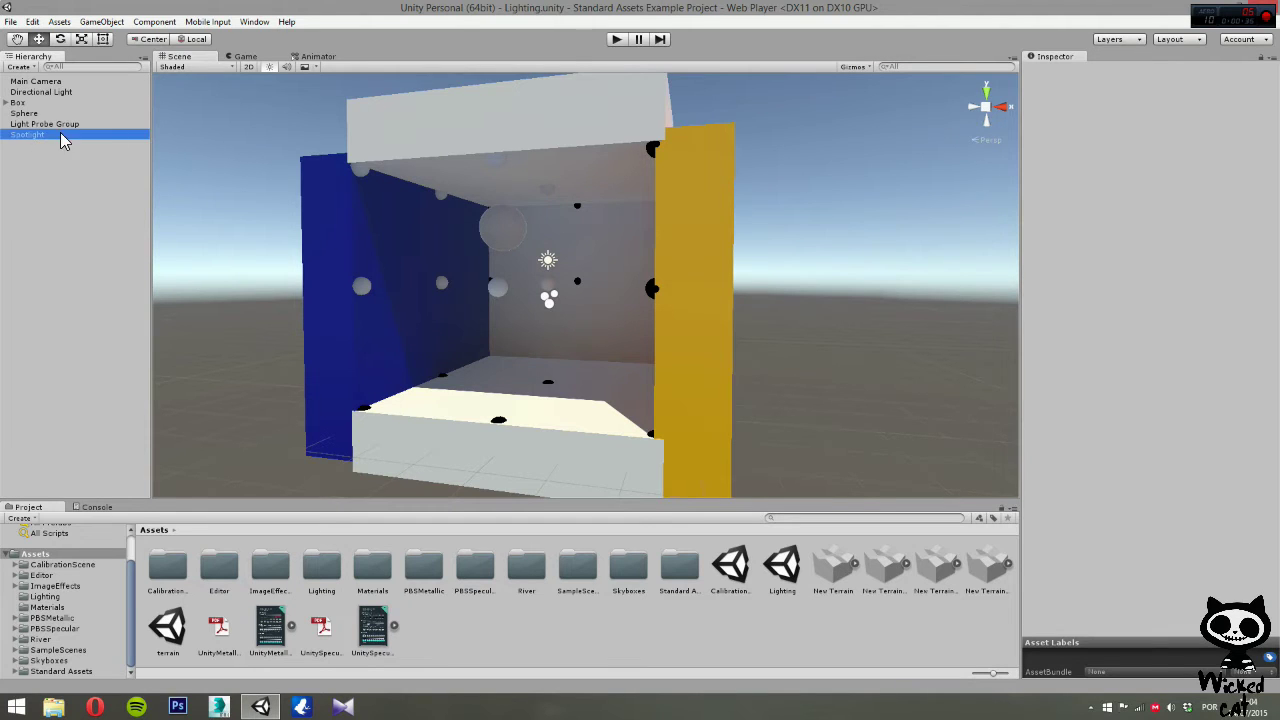
{"action": "left_click", "coordinate": [1048, 69]}
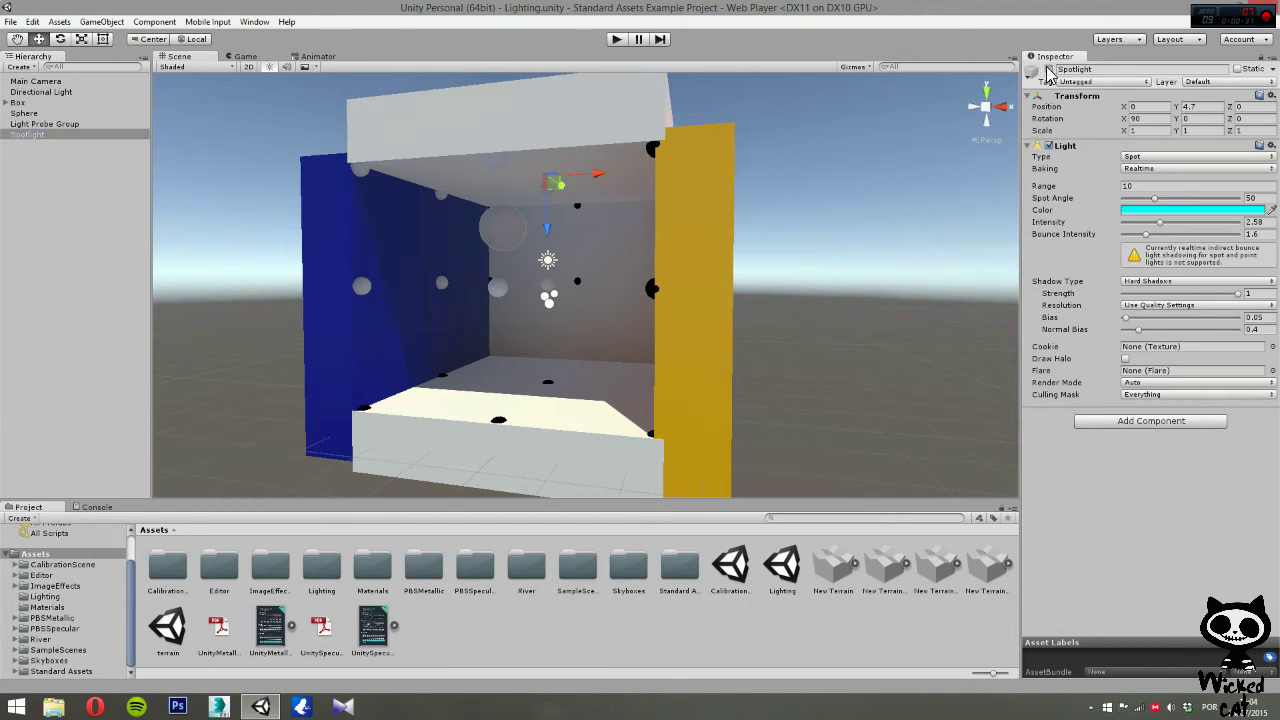
{"action": "left_click", "coordinate": [1140, 160]}
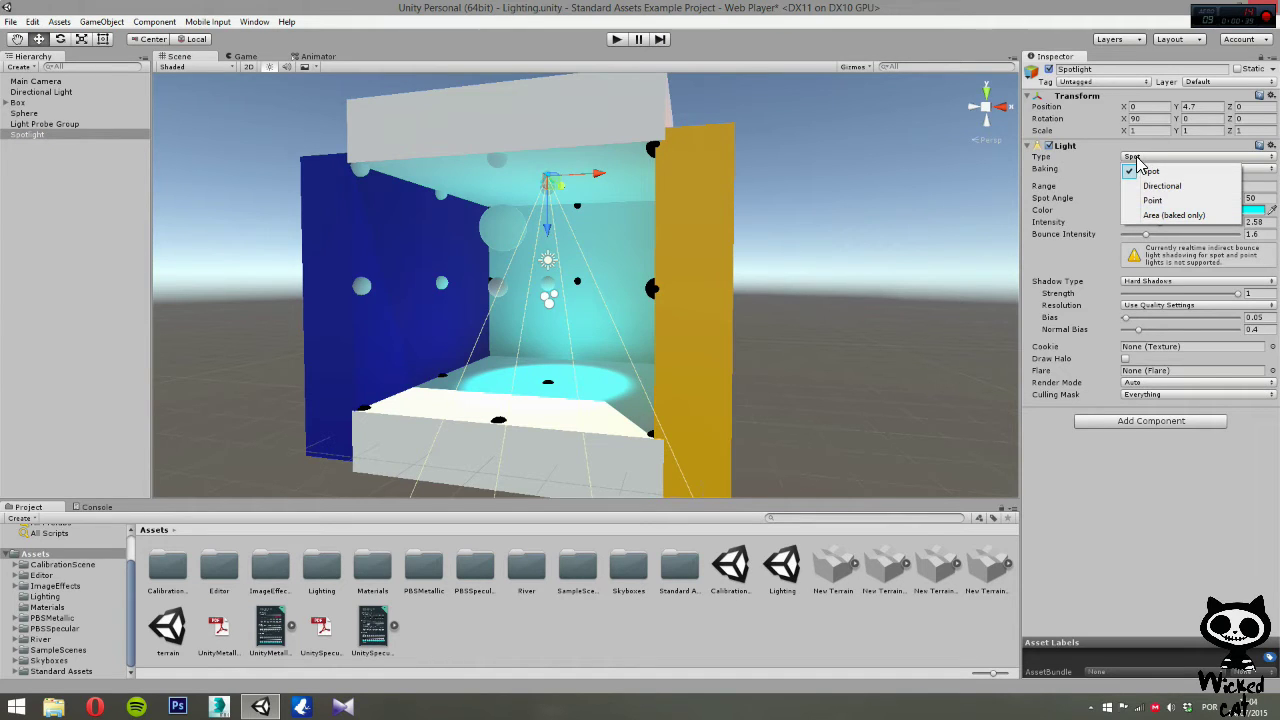
{"action": "left_click", "coordinate": [1150, 201]}
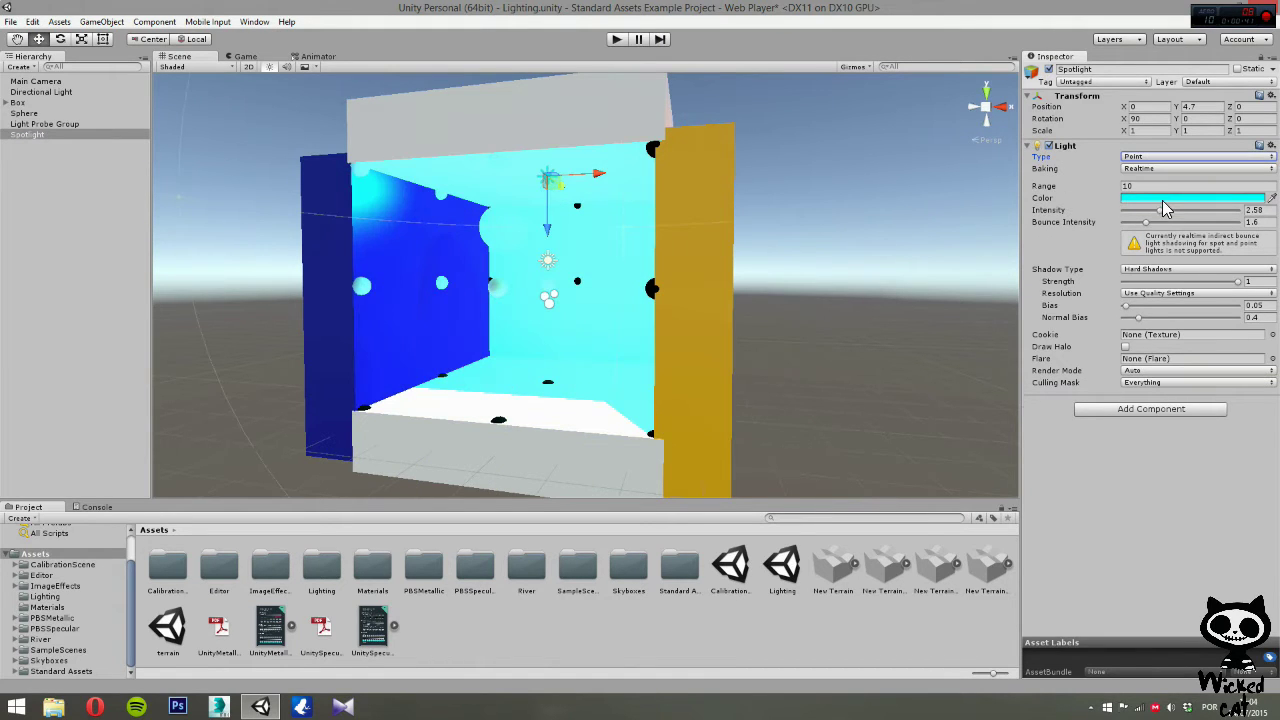
Set the Spotlight object's light color to white (FFFFFF).
{"action": "left_click", "coordinate": [1166, 198]}
{"action": "left_click_drag", "start_coordinate": [809, 251], "coordinate": [700, 210]}
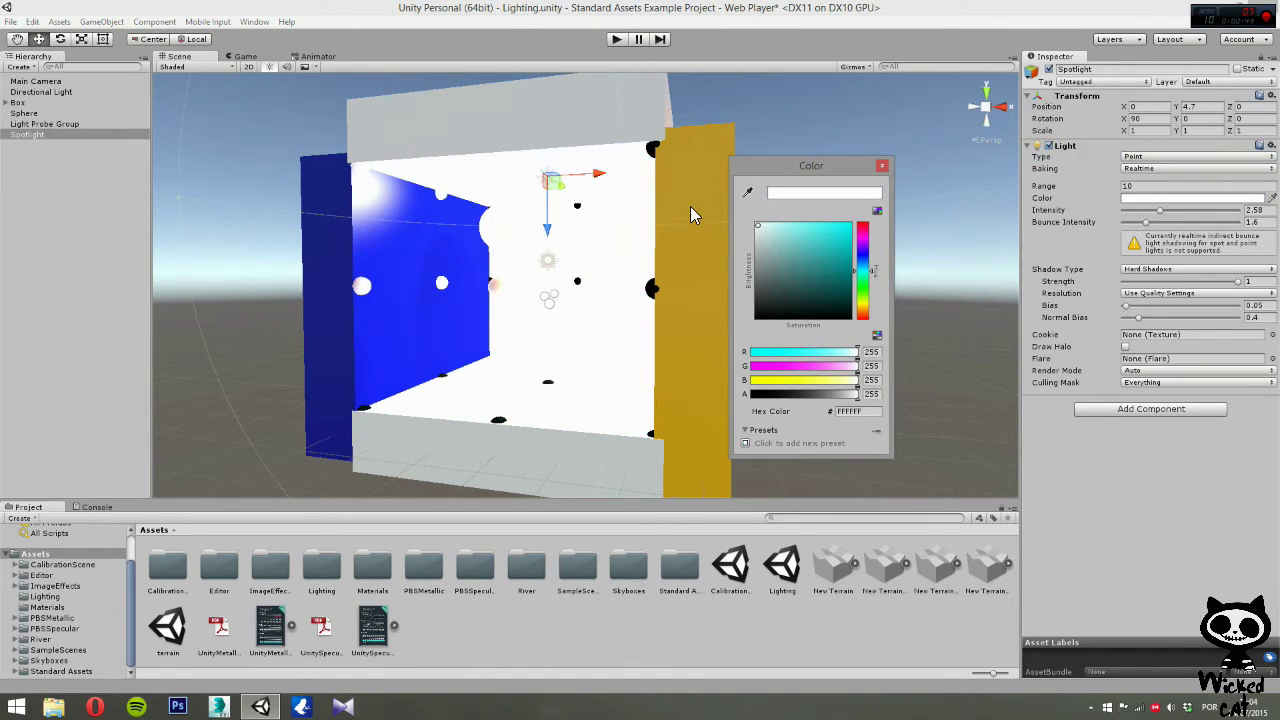
{"action": "left_click", "coordinate": [882, 166]}
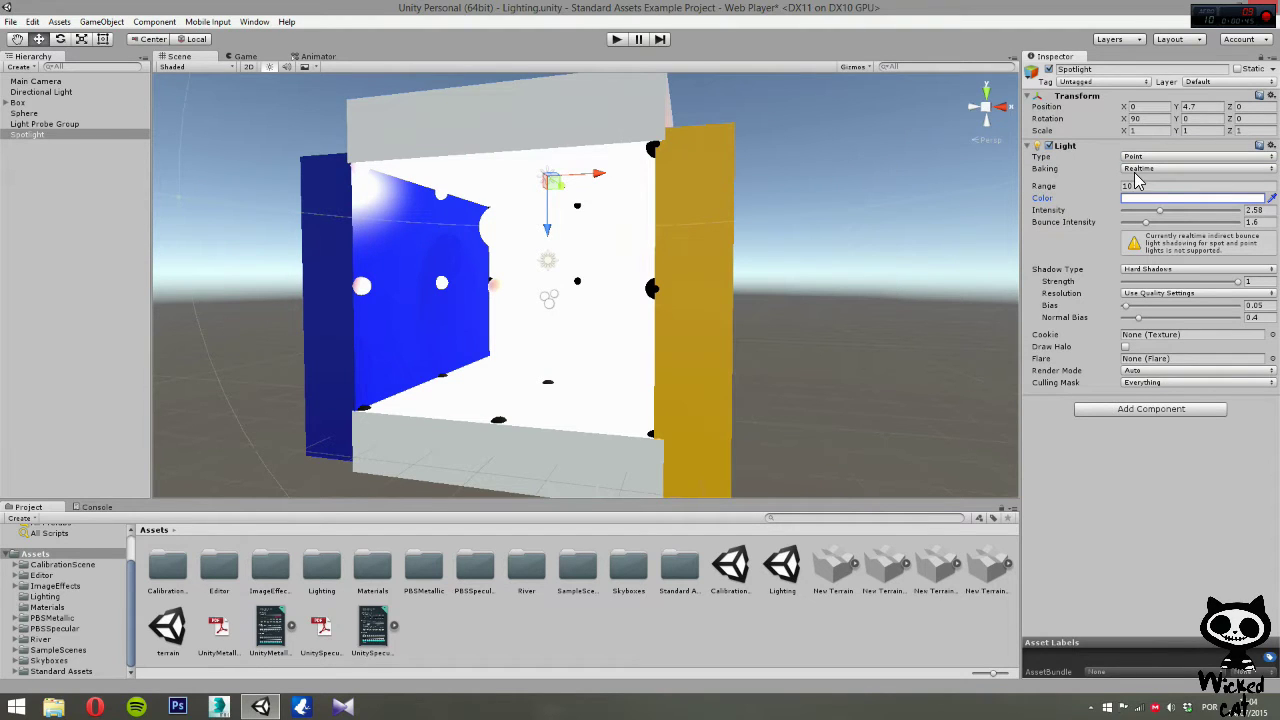
Set the light's intensity to 1.41 and bounce intensity to 0.9, and lower the light to about Y 4.31.
{"action": "mouse_move", "coordinate": [1153, 211]}
{"action": "left_mouse_down"}
{"action": "mouse_move", "coordinate": [1138, 216]}
{"action": "mouse_move", "coordinate": [1152, 223]}
{"action": "mouse_move", "coordinate": [1130, 222]}
{"action": "left_mouse_up"}
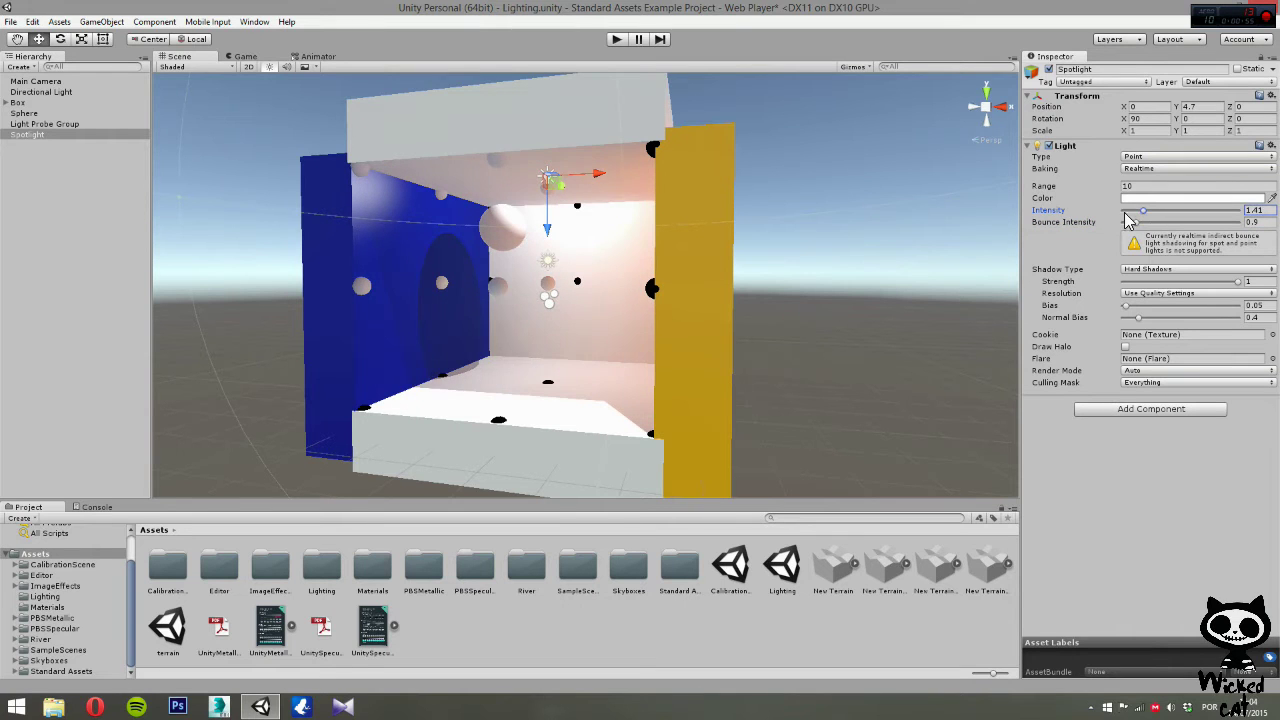
{"action": "left_click_drag", "start_coordinate": [548, 211], "coordinate": [854, 228]}
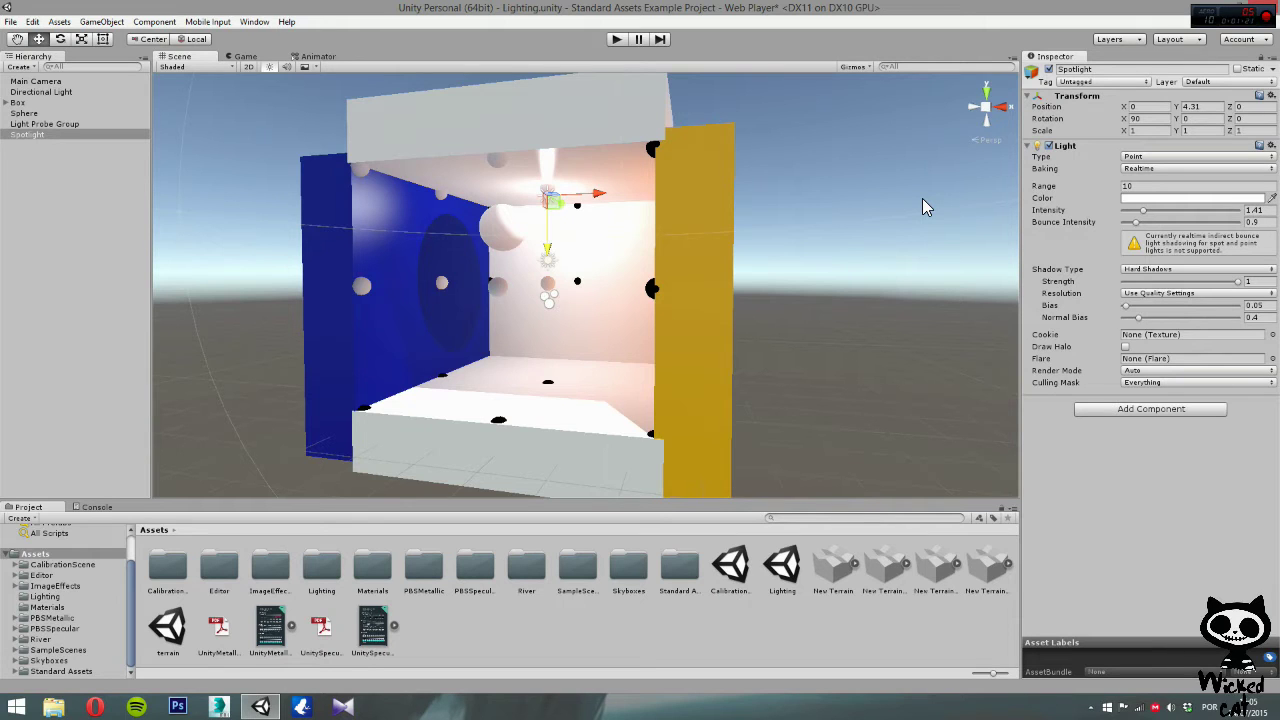
Create a new 3D sphere and set its position to X 0, Y 0, Z 0.
{"action": "left_click", "coordinate": [100, 22]}
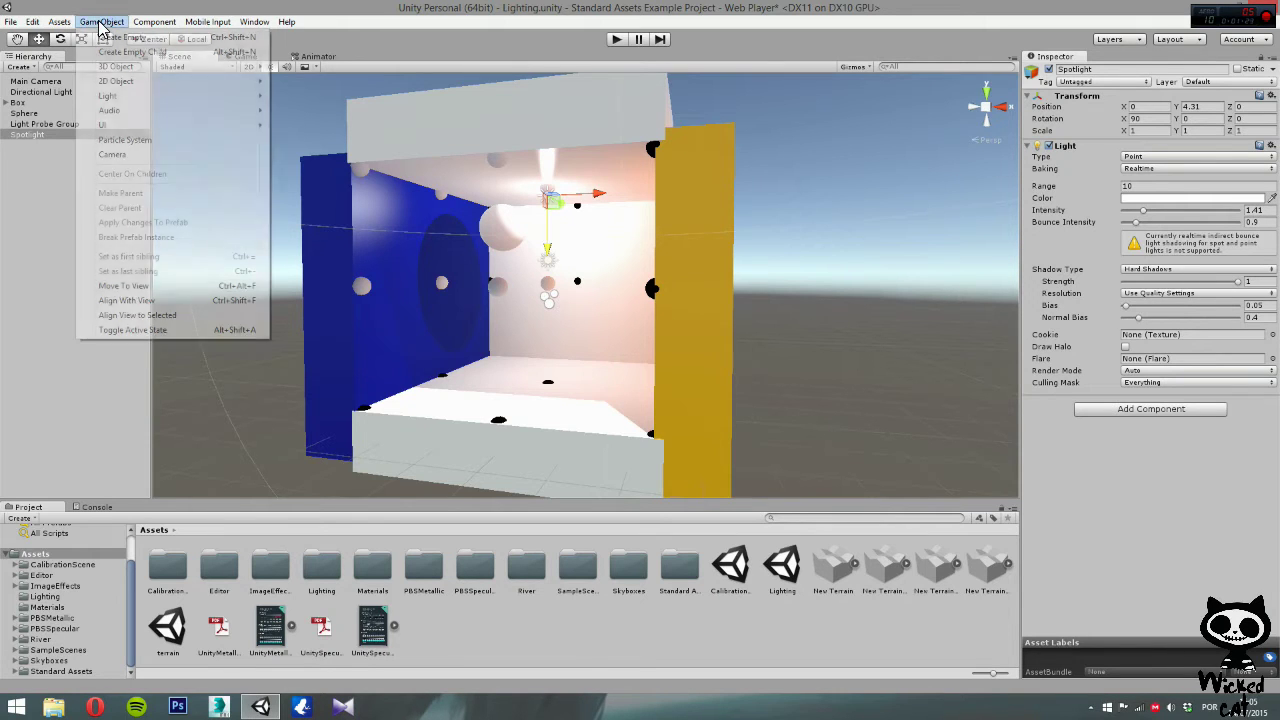
{"action": "mouse_move", "coordinate": [126, 66]}
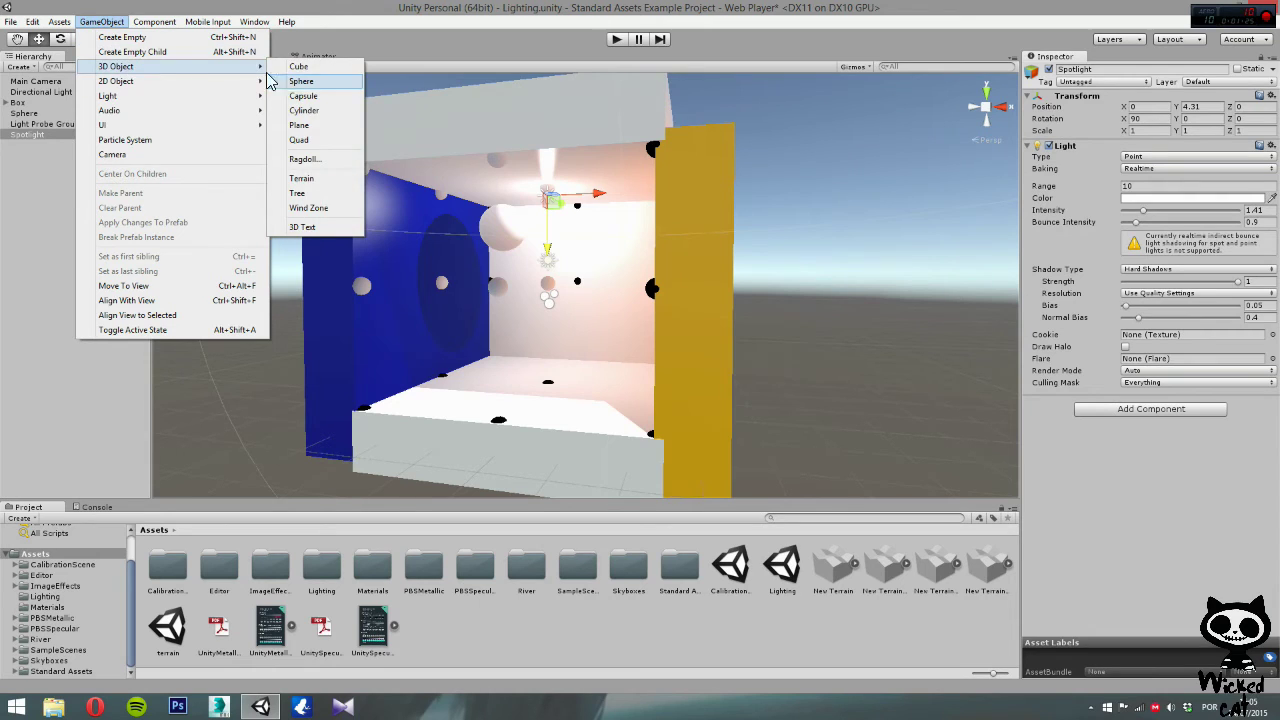
{"action": "left_click", "coordinate": [300, 82]}
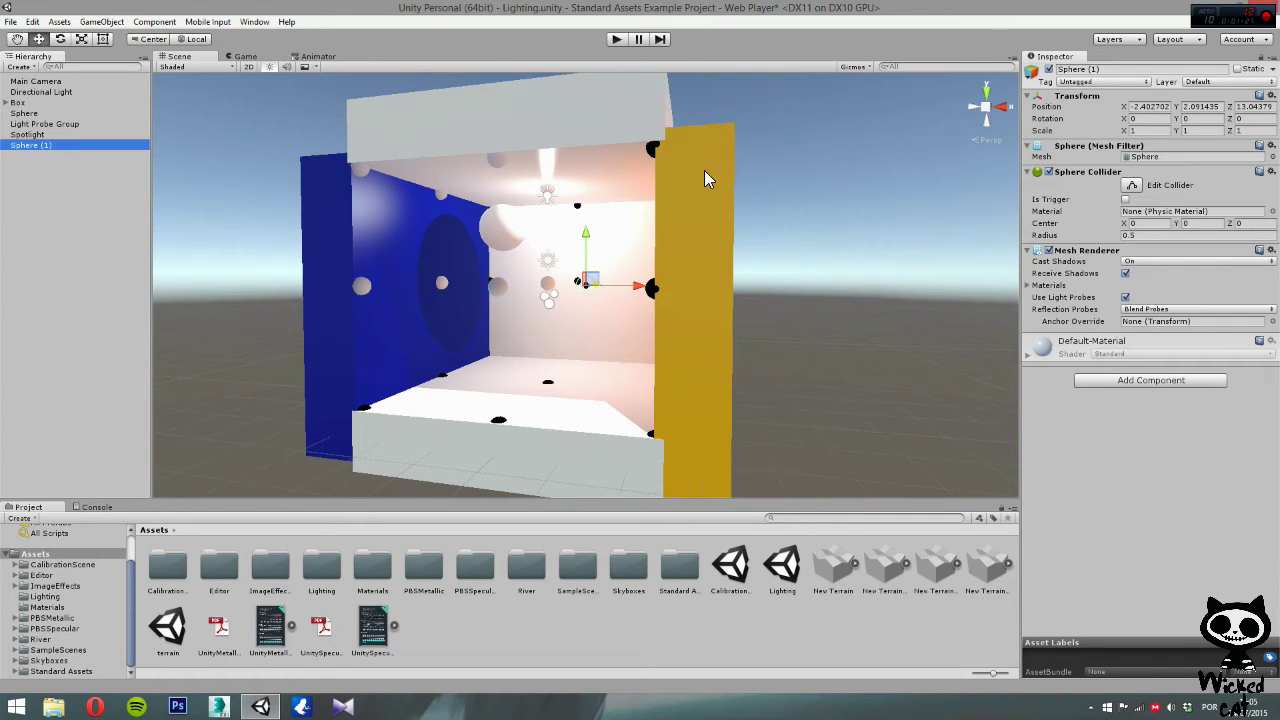
{"action": "left_click", "coordinate": [1150, 106]}
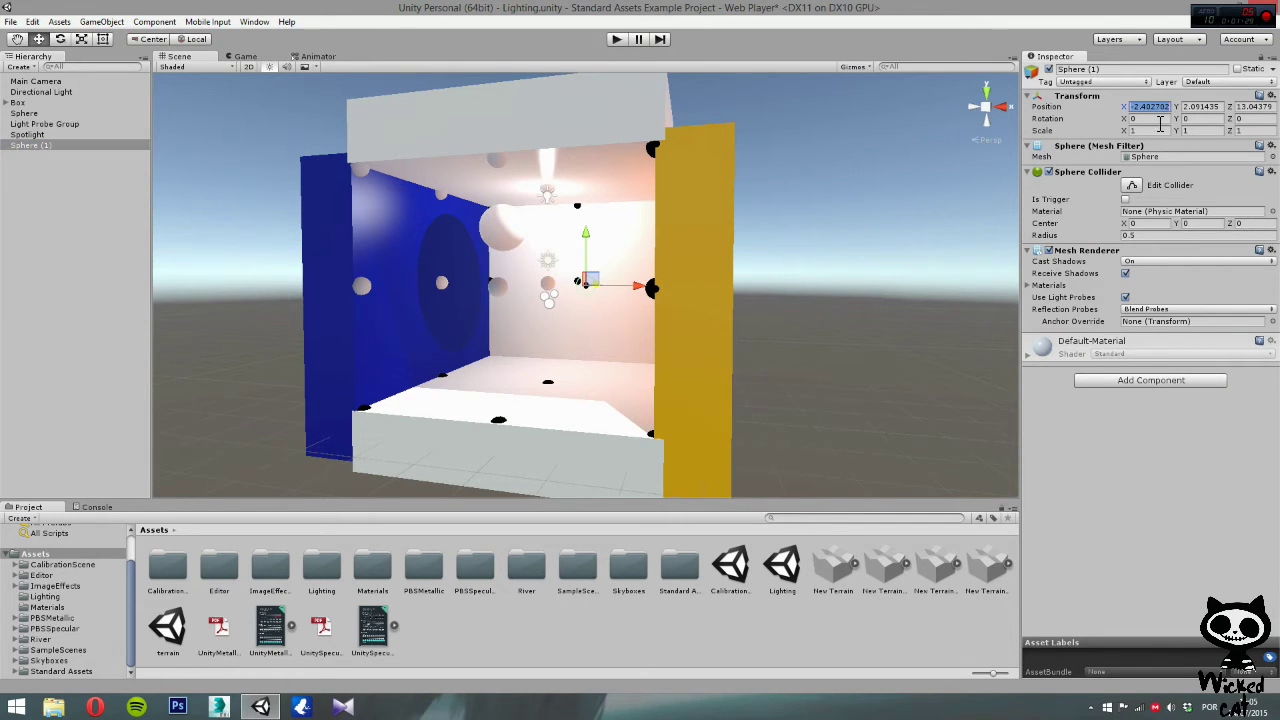
{"action": "type", "text": "0"}
{"action": "key", "text": "Tab"}
{"action": "type", "text": "0"}
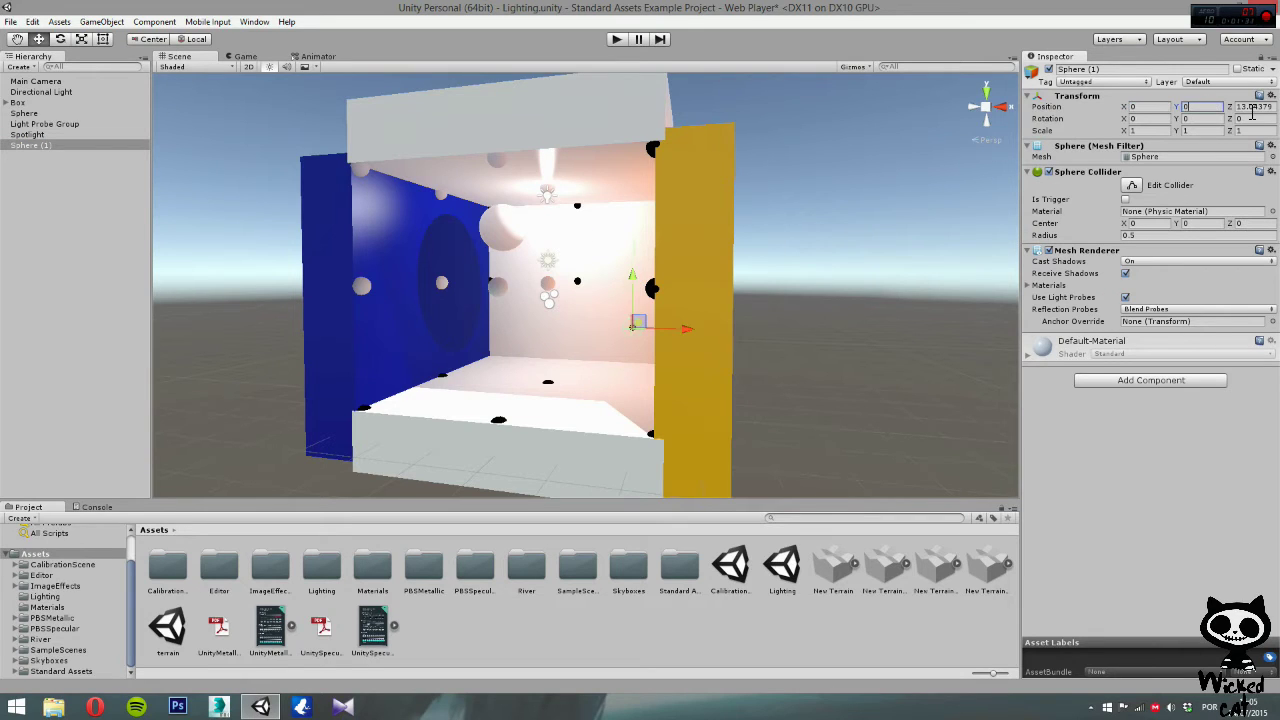
{"action": "key", "text": "Tab"}
{"action": "type", "text": "0"}
Raise the new sphere to about Y 2.3 inside the box and rename it "Reflection Sphere".
{"action": "left_click_drag", "start_coordinate": [547, 372], "coordinate": [545, 266]}
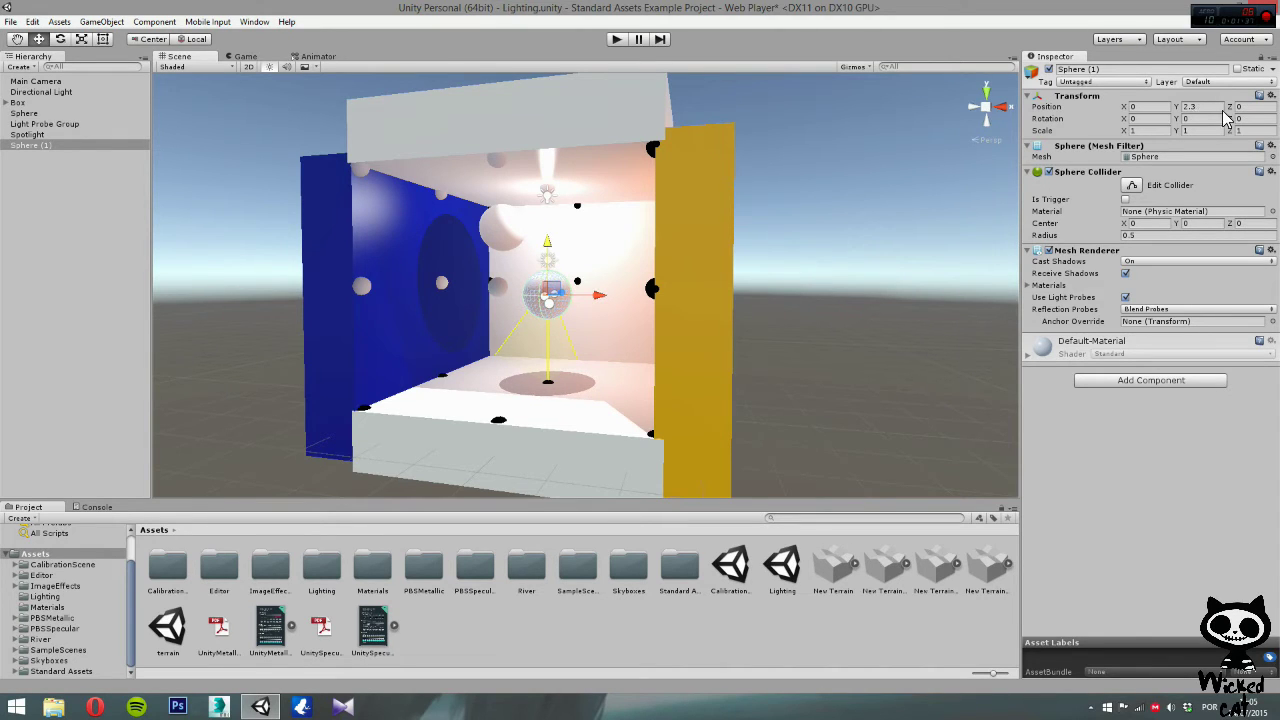
{"action": "left_click", "coordinate": [1113, 72]}
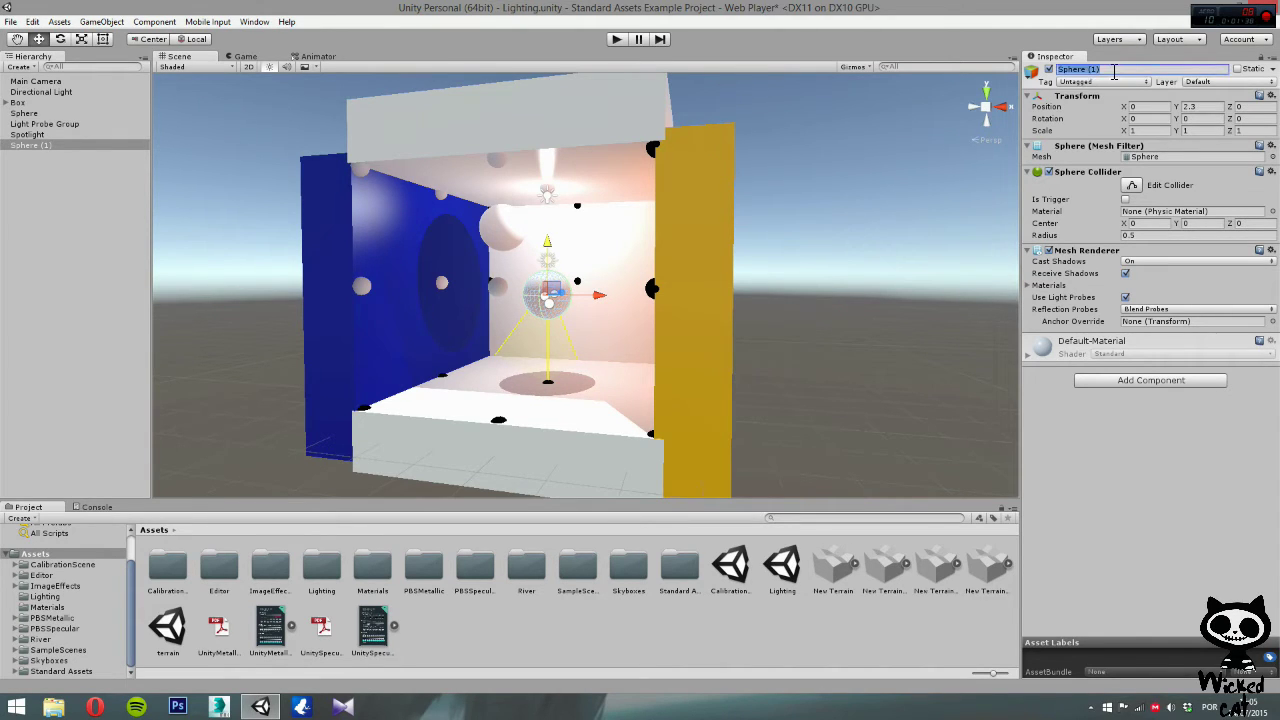
{"action": "type", "text": "Reflection Sphere"}
{"action": "key", "text": "Return"}
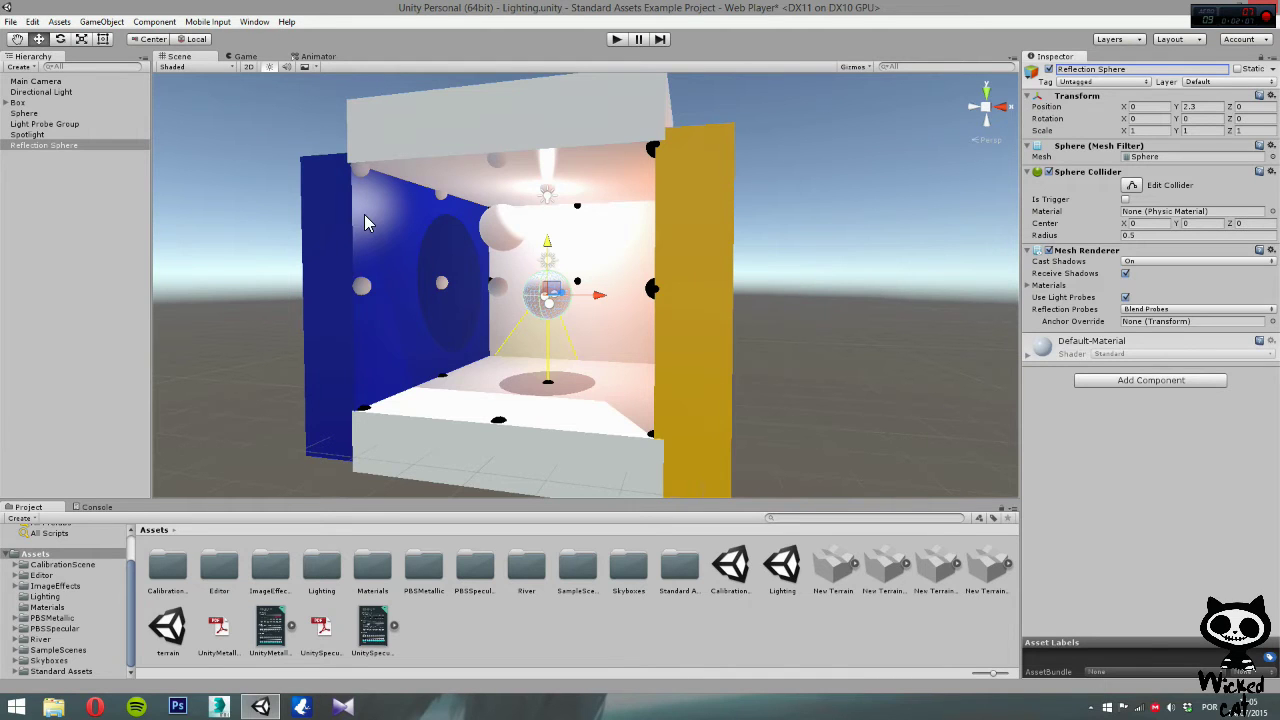
Search the Asset Store for "shader calibration" and view the Shader Calibration Scene package page.
{"action": "left_click", "coordinate": [254, 21]}
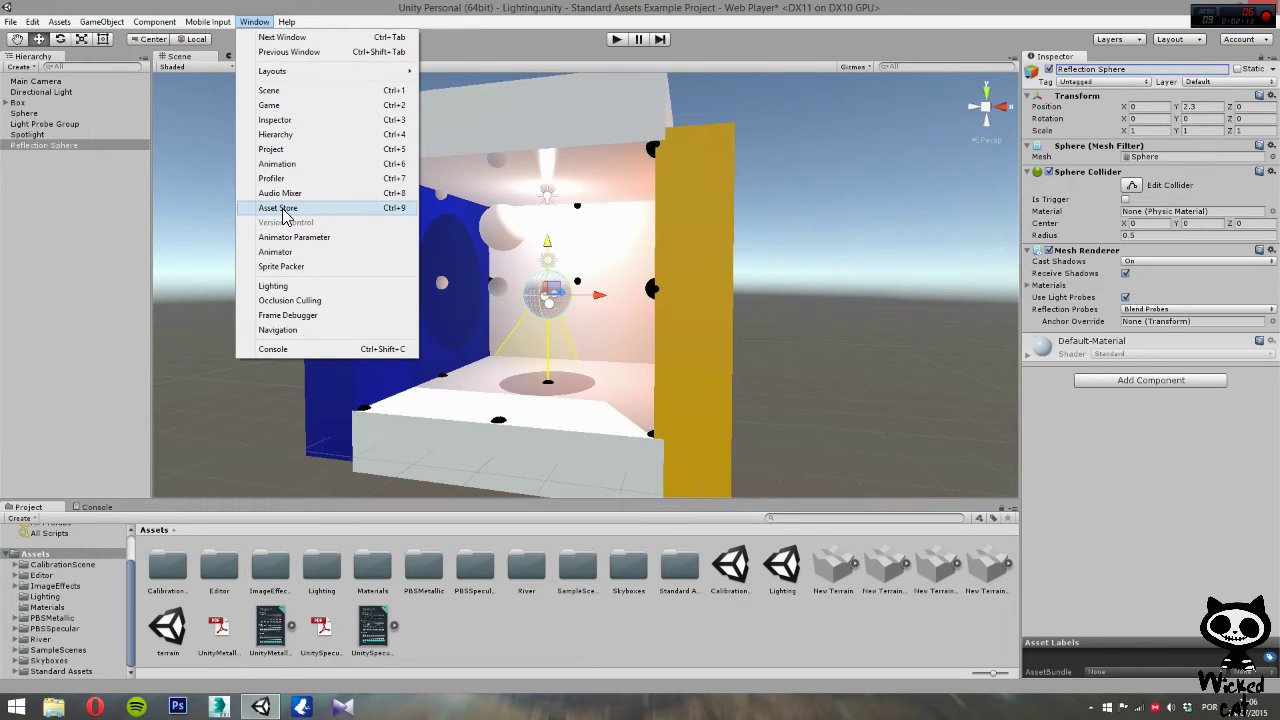
{"action": "left_click", "coordinate": [286, 210]}
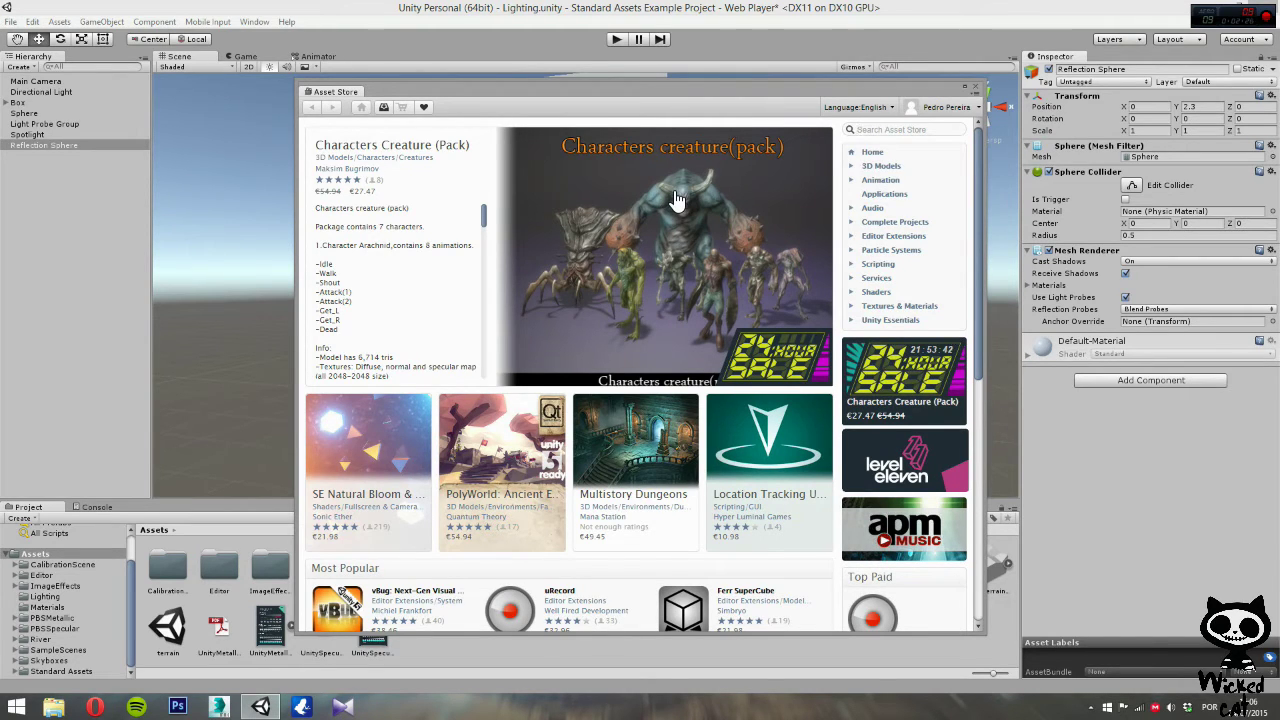
{"action": "type", "text": "shader calibration"}
{"action": "key", "text": "Return"}
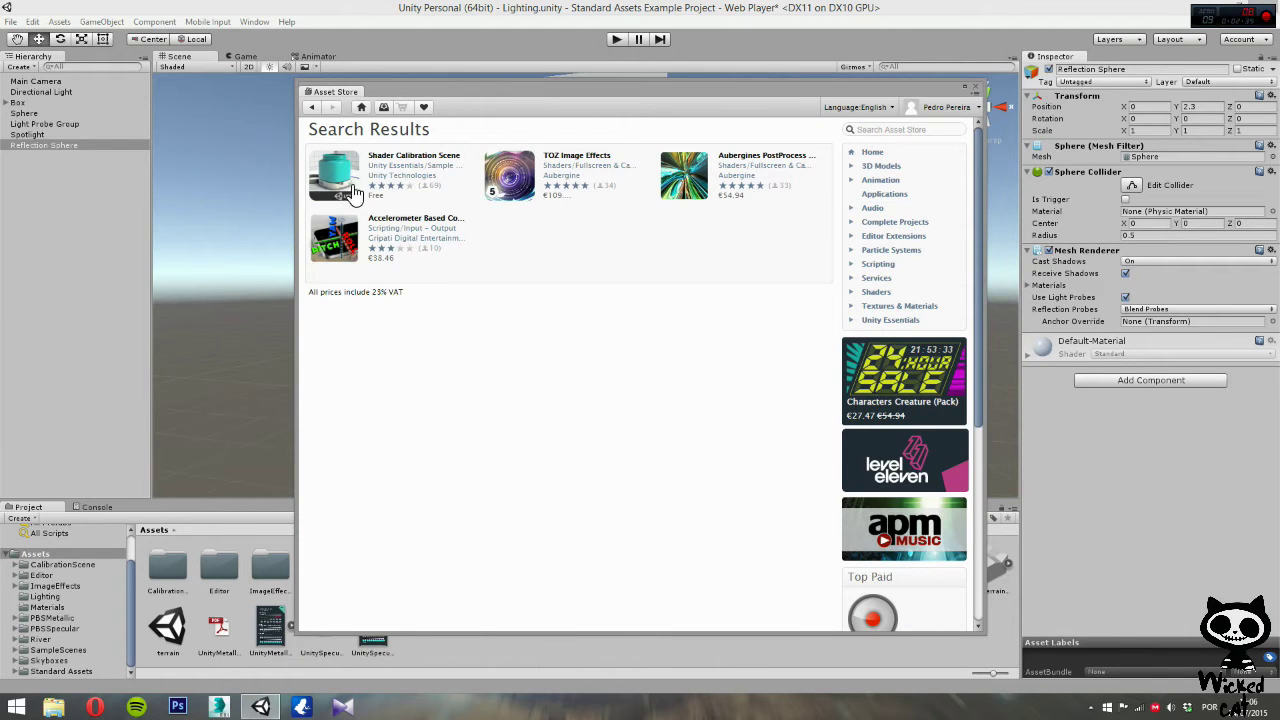
{"action": "left_click", "coordinate": [395, 162]}
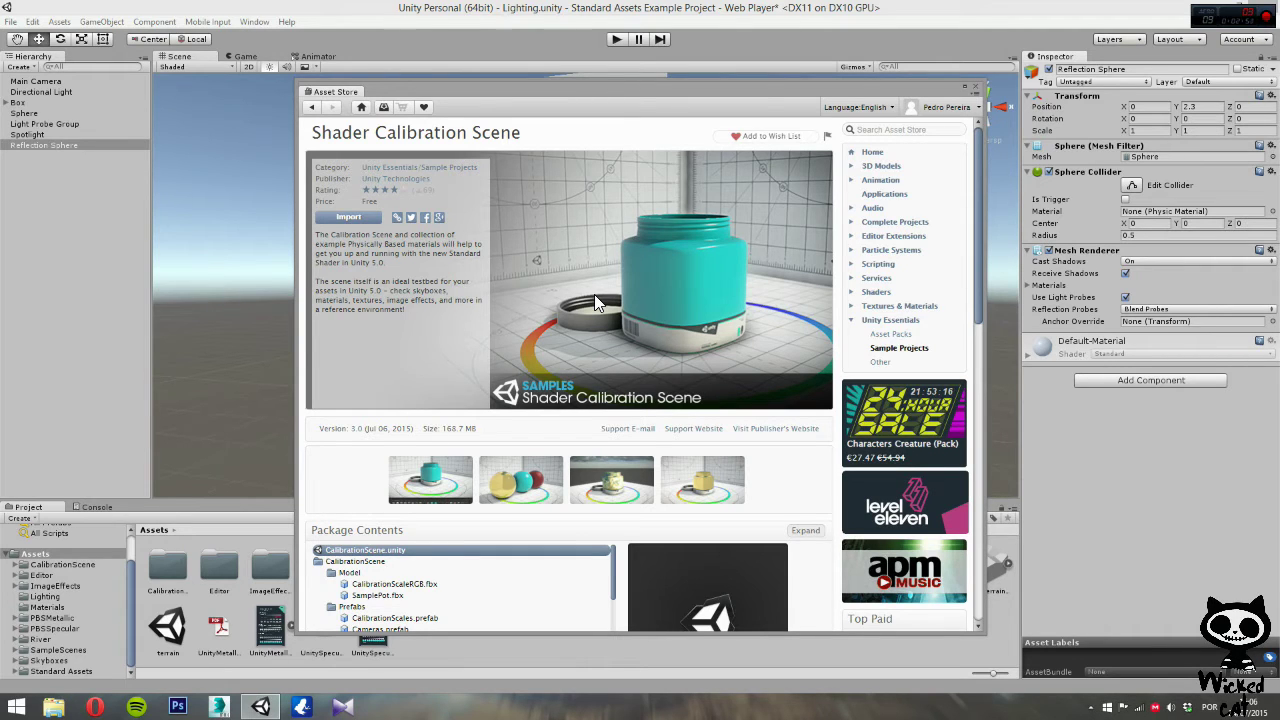
{"action": "left_click", "coordinate": [358, 222]}
{"action": "left_click", "coordinate": [977, 91]}
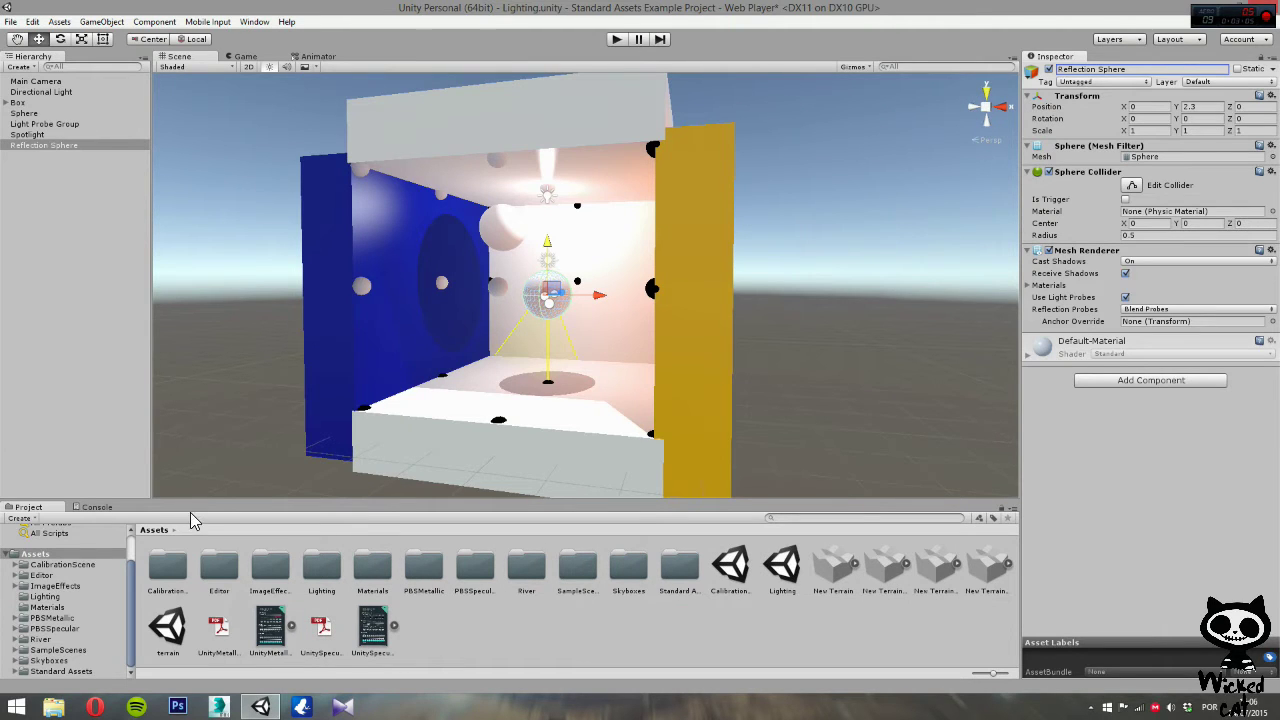
Apply the Silver material from the PBSMetallic folder to the Reflection Sphere.
{"action": "left_click", "coordinate": [136, 578]}
{"action": "scroll", "coordinate": [136, 578], "scroll_direction": "down", "scroll_amount": 1}
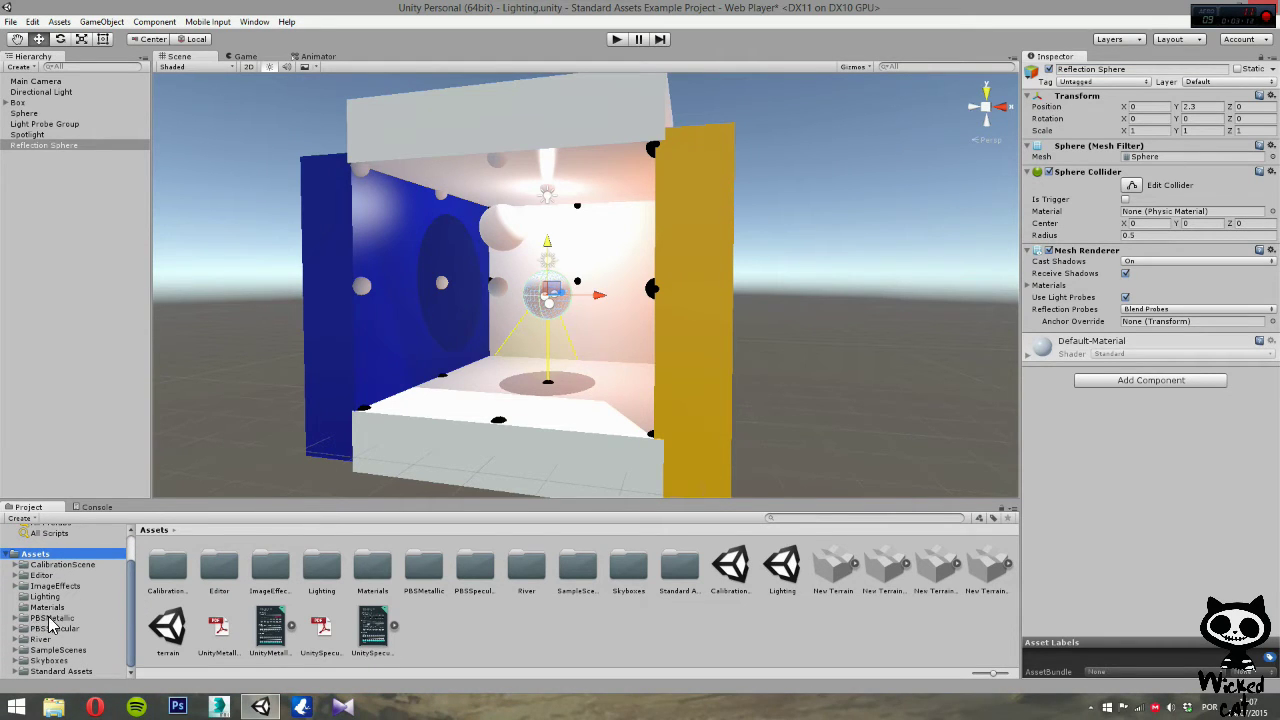
{"action": "left_click", "coordinate": [45, 618]}
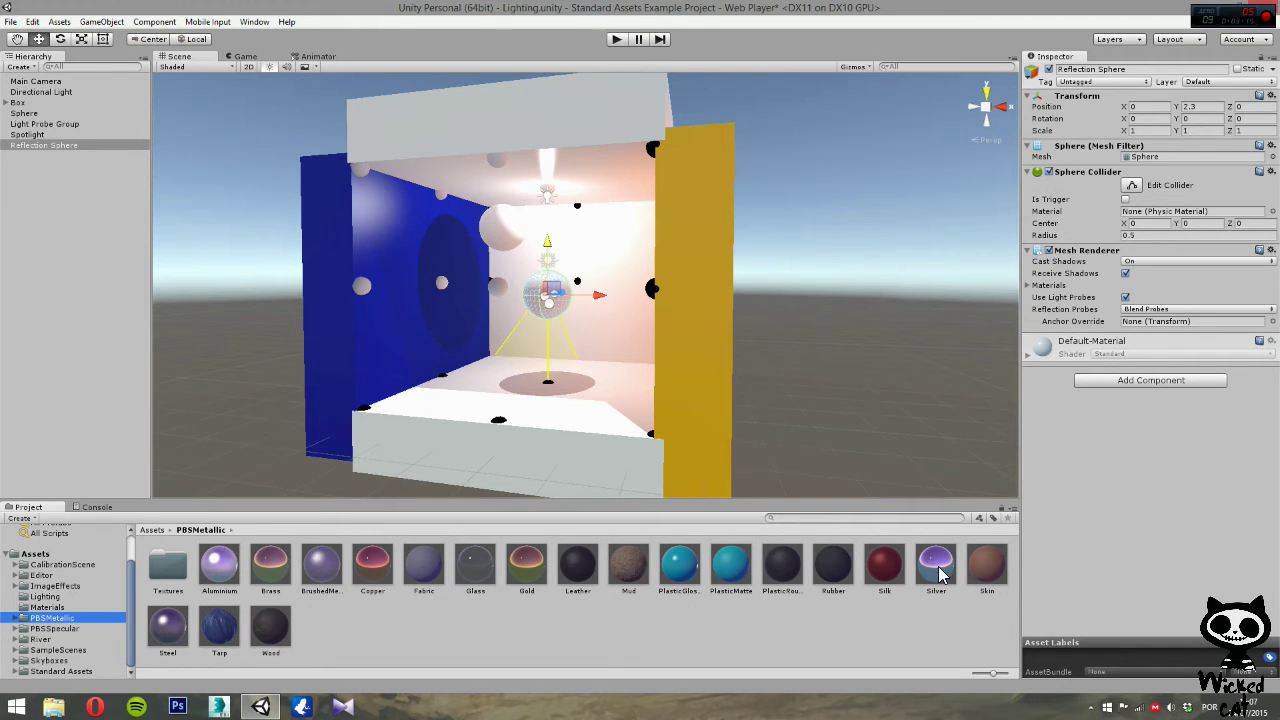
{"action": "left_click_drag", "start_coordinate": [938, 578], "coordinate": [538, 342]}
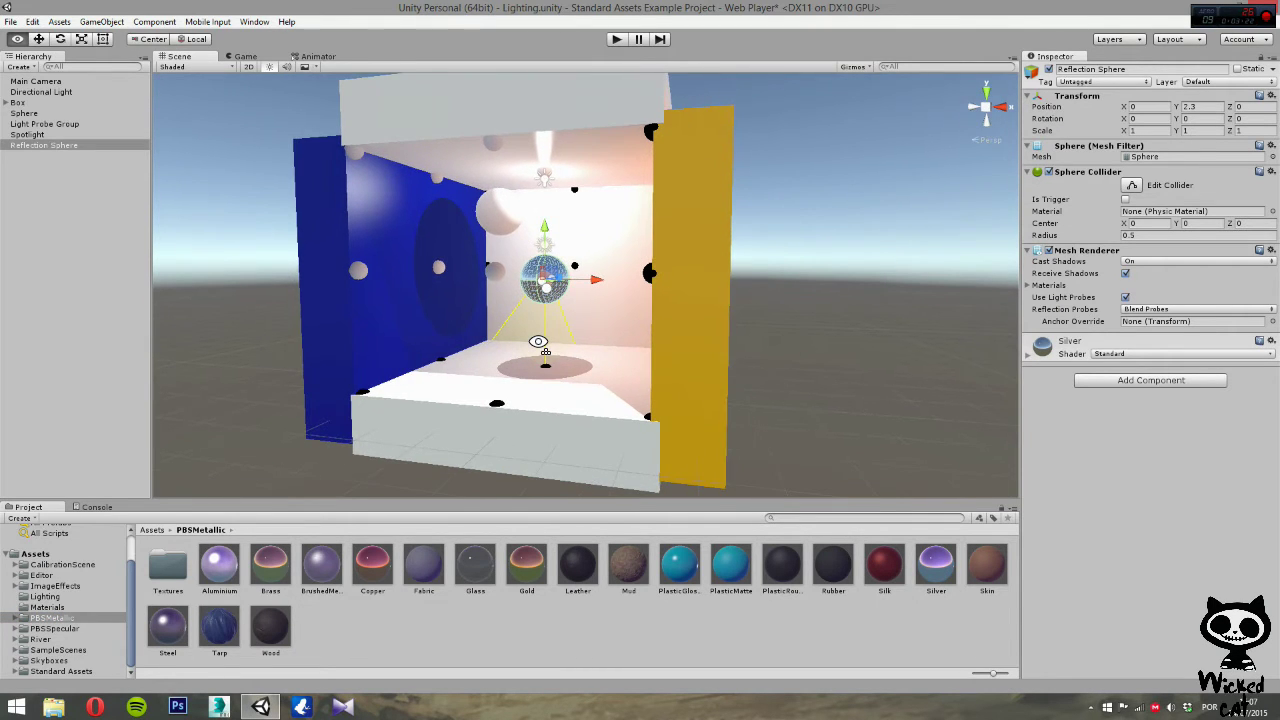
Add a Reflection Probe component to the Reflection Sphere.
{"action": "scroll", "coordinate": [510, 310], "scroll_direction": "up", "scroll_amount": 10, "text": "alt"}
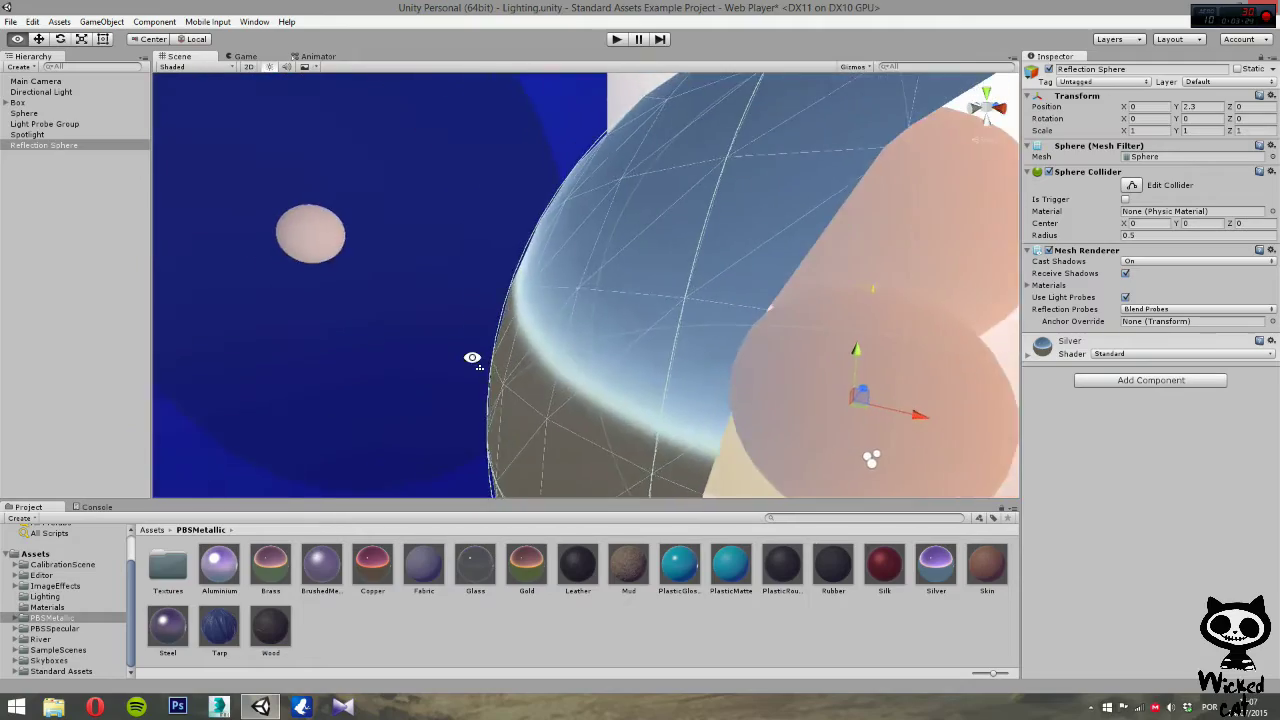
{"action": "scroll", "coordinate": [438, 354], "scroll_direction": "down", "scroll_amount": 10, "text": "alt"}
{"action": "left_click_drag", "start_coordinate": [586, 366], "coordinate": [477, 418], "text": "alt"}
{"action": "scroll", "coordinate": [570, 381], "scroll_direction": "down", "scroll_amount": 10, "text": "alt"}
{"action": "scroll", "coordinate": [490, 390], "scroll_direction": "down", "scroll_amount": 8, "text": "alt"}
{"action": "scroll", "coordinate": [480, 412], "scroll_direction": "up", "scroll_amount": 5, "text": "alt"}
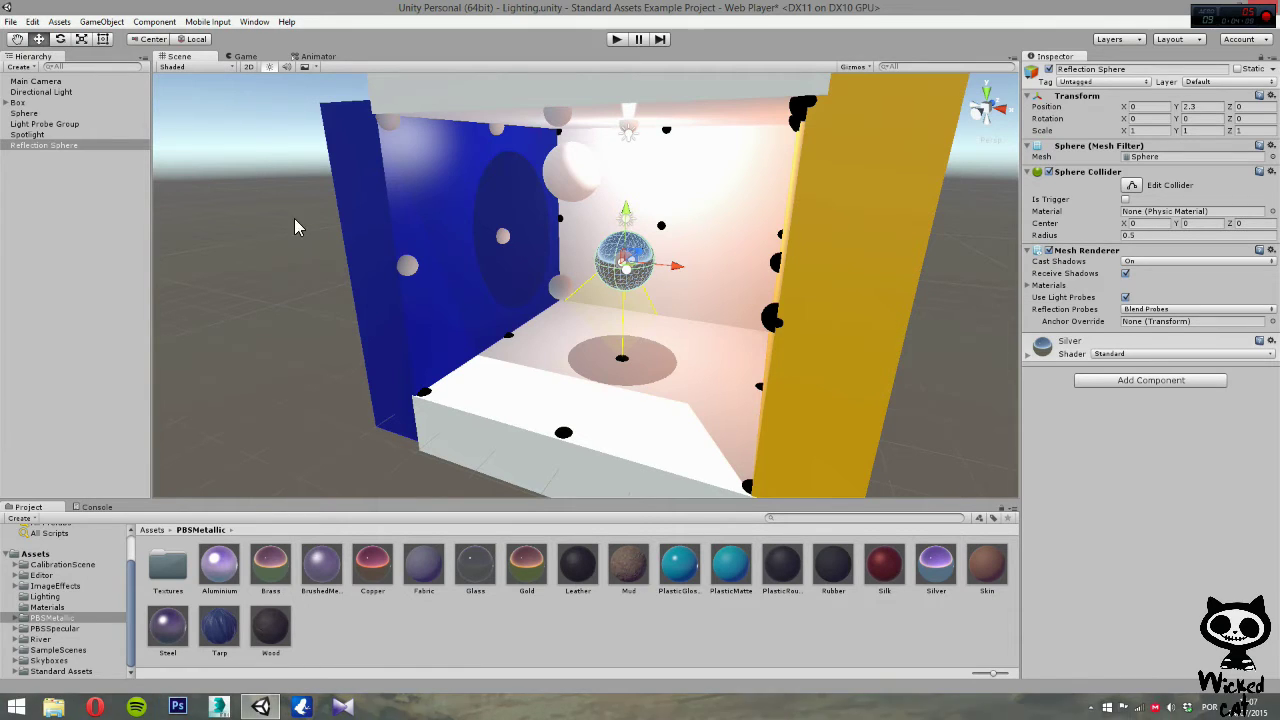
{"action": "left_click", "coordinate": [42, 148]}
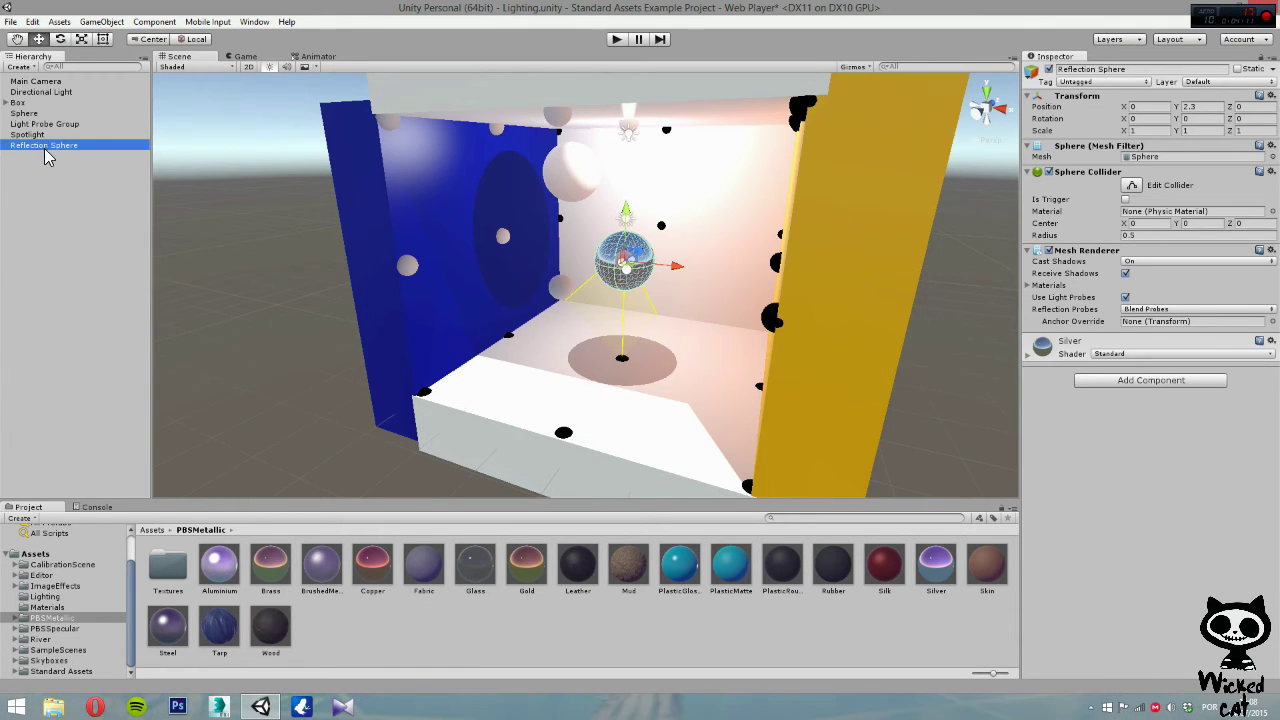
{"action": "left_click", "coordinate": [1147, 381]}
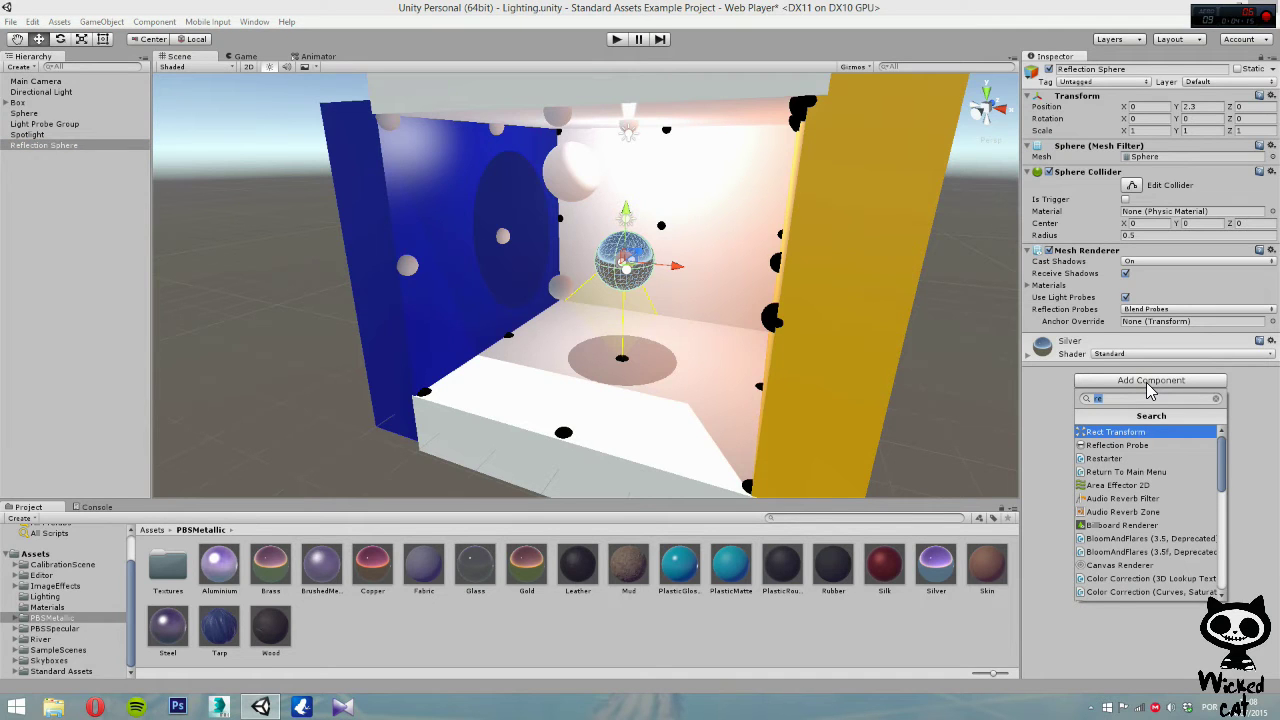
{"action": "type", "text": "refle"}
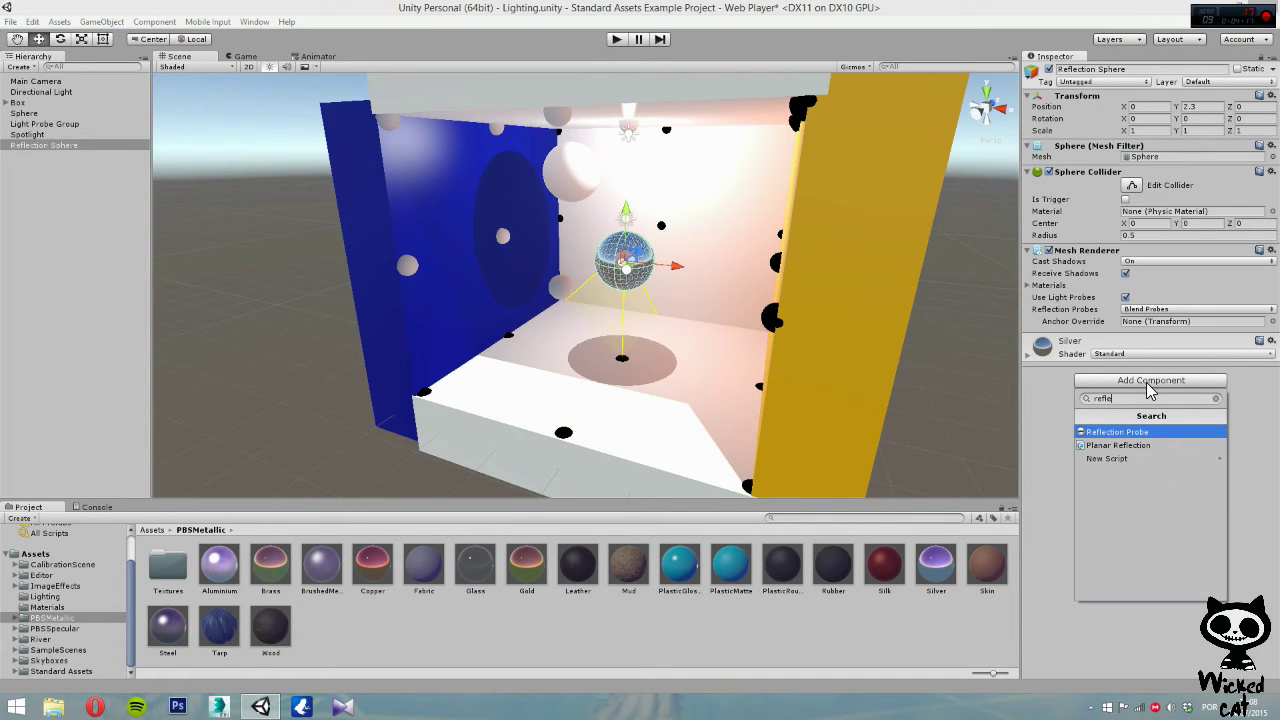
{"action": "left_click", "coordinate": [1125, 432]}
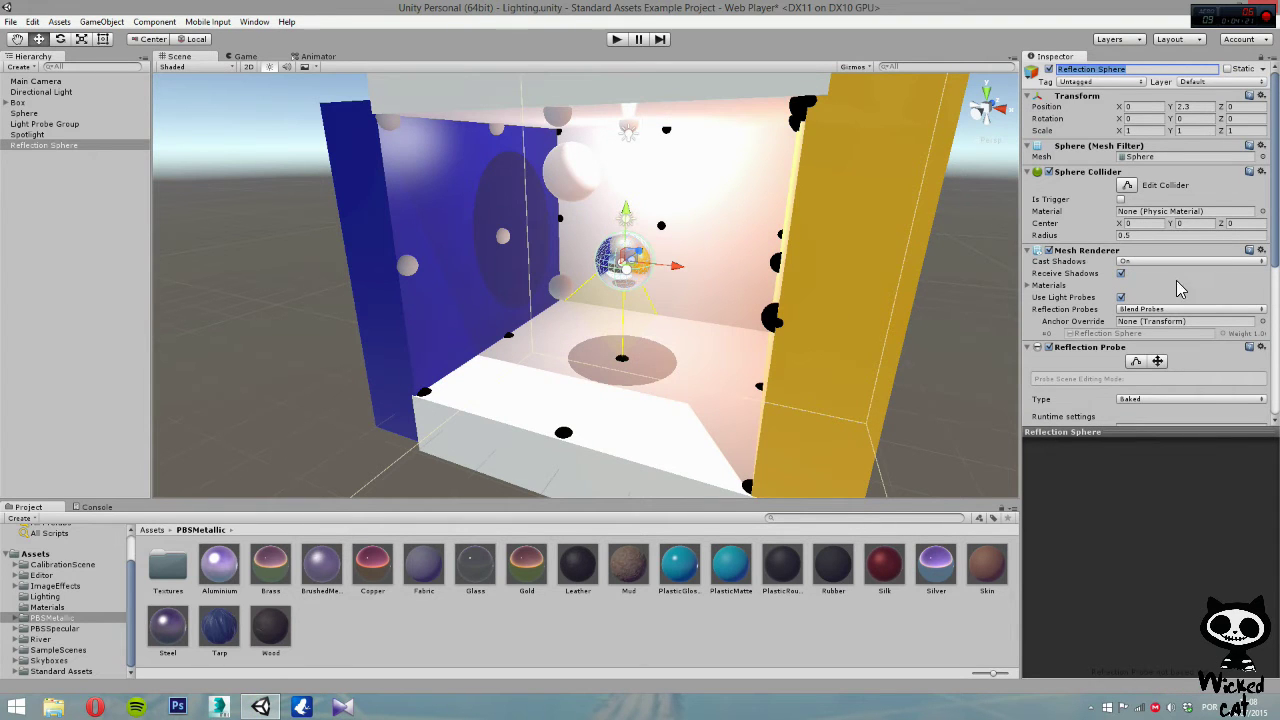
Shrink the Reflection Sphere's probe to a size of X 5.12 and Y 4.76 so it fits the box from behind.
{"action": "left_click_drag", "start_coordinate": [1276, 192], "coordinate": [1276, 271]}
{"action": "mouse_move", "coordinate": [1180, 530]}
{"action": "left_mouse_down"}
{"action": "mouse_move", "coordinate": [1063, 627]}
{"action": "mouse_move", "coordinate": [1185, 490]}
{"action": "mouse_move", "coordinate": [1150, 510]}
{"action": "mouse_move", "coordinate": [1182, 506]}
{"action": "left_mouse_up"}
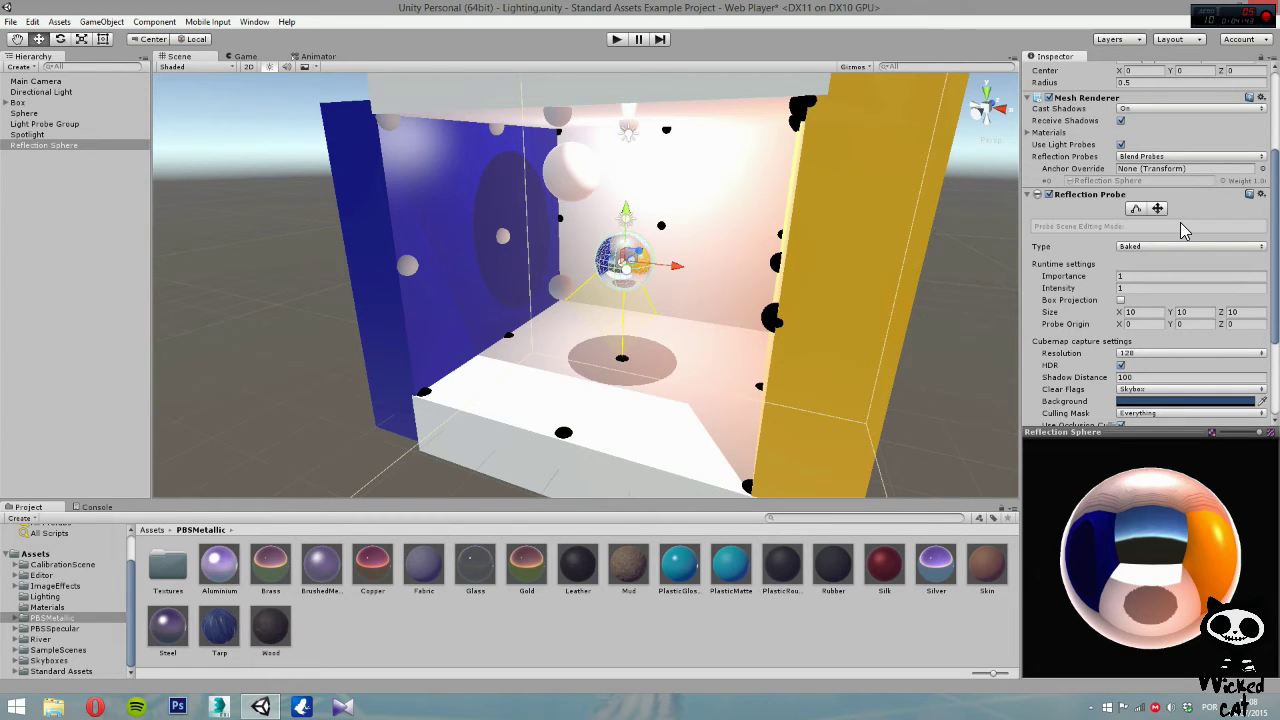
{"action": "key", "text": "alt"}
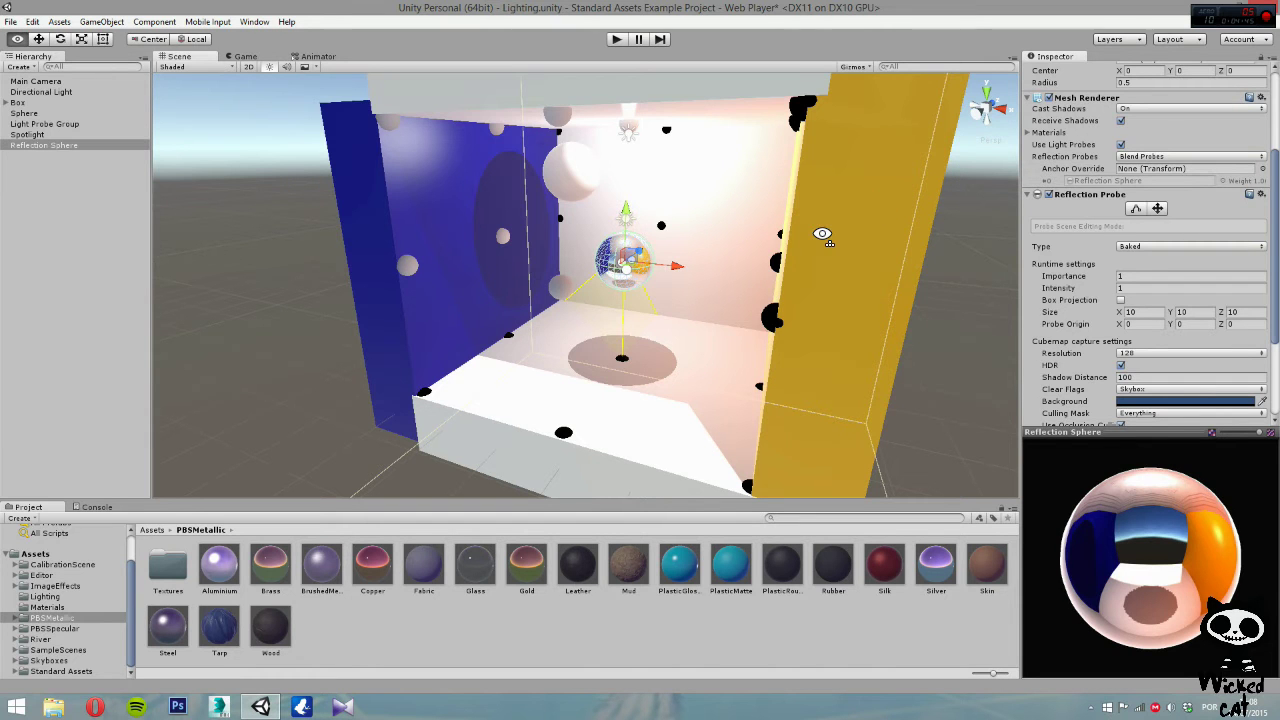
{"action": "scroll", "coordinate": [822, 234], "scroll_direction": "down", "scroll_amount": 10, "text": "alt"}
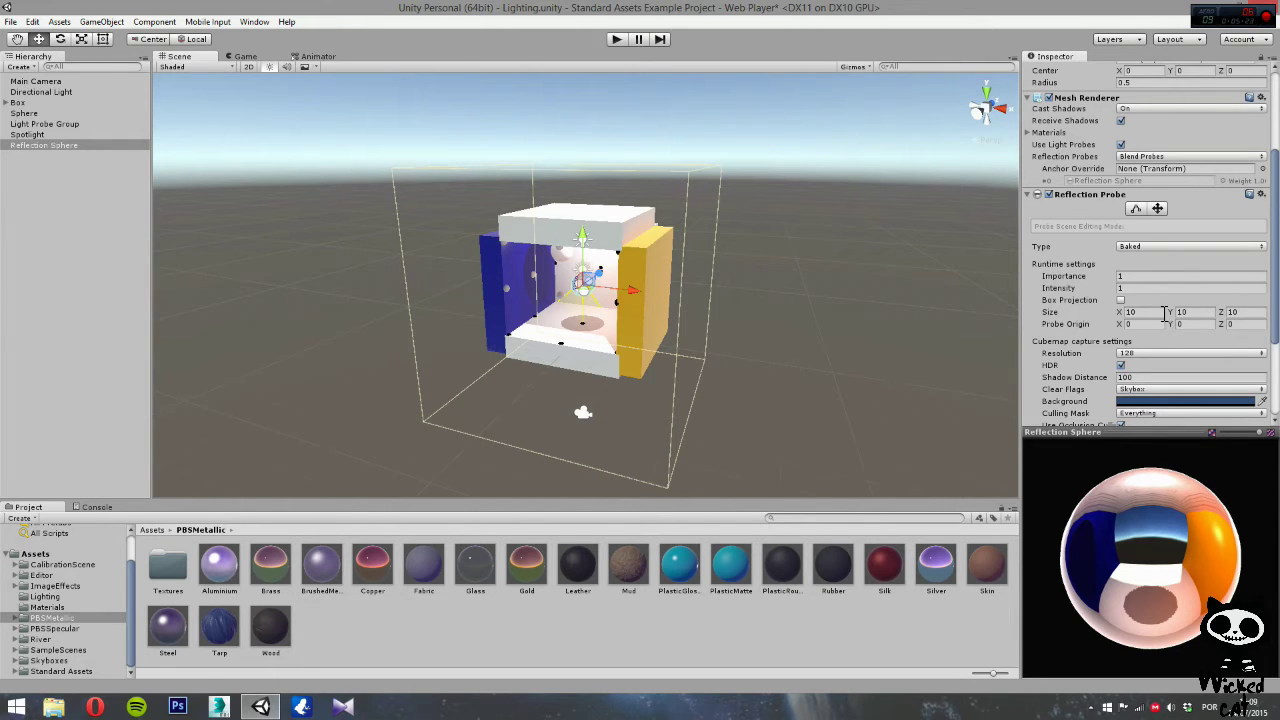
{"action": "left_click", "coordinate": [976, 114]}
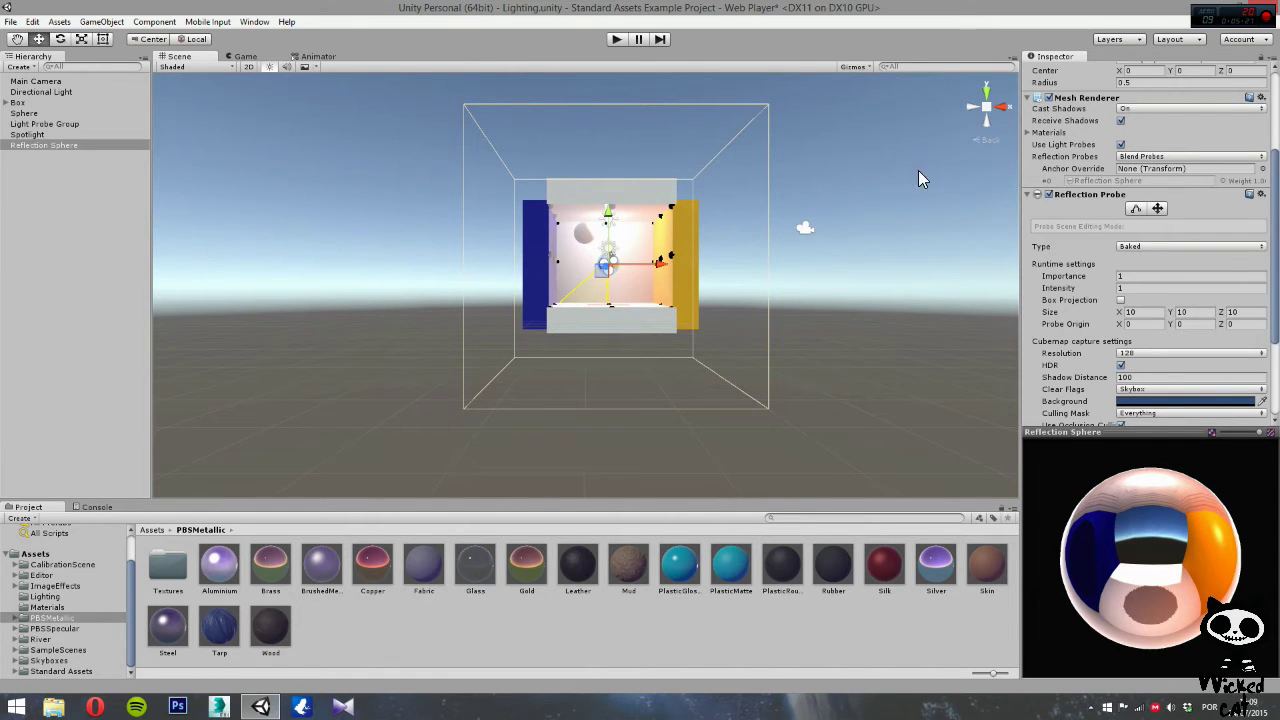
{"action": "left_click", "coordinate": [983, 143]}
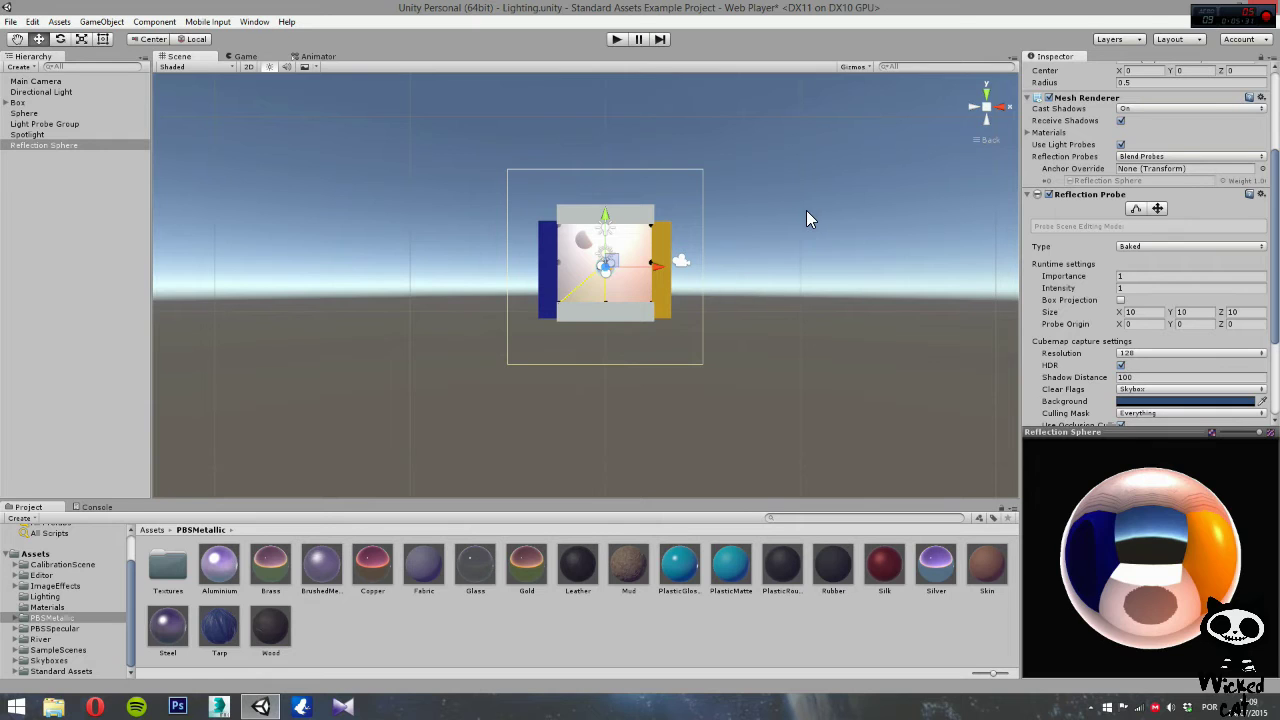
{"action": "left_click_drag", "start_coordinate": [1125, 316], "coordinate": [1008, 314]}
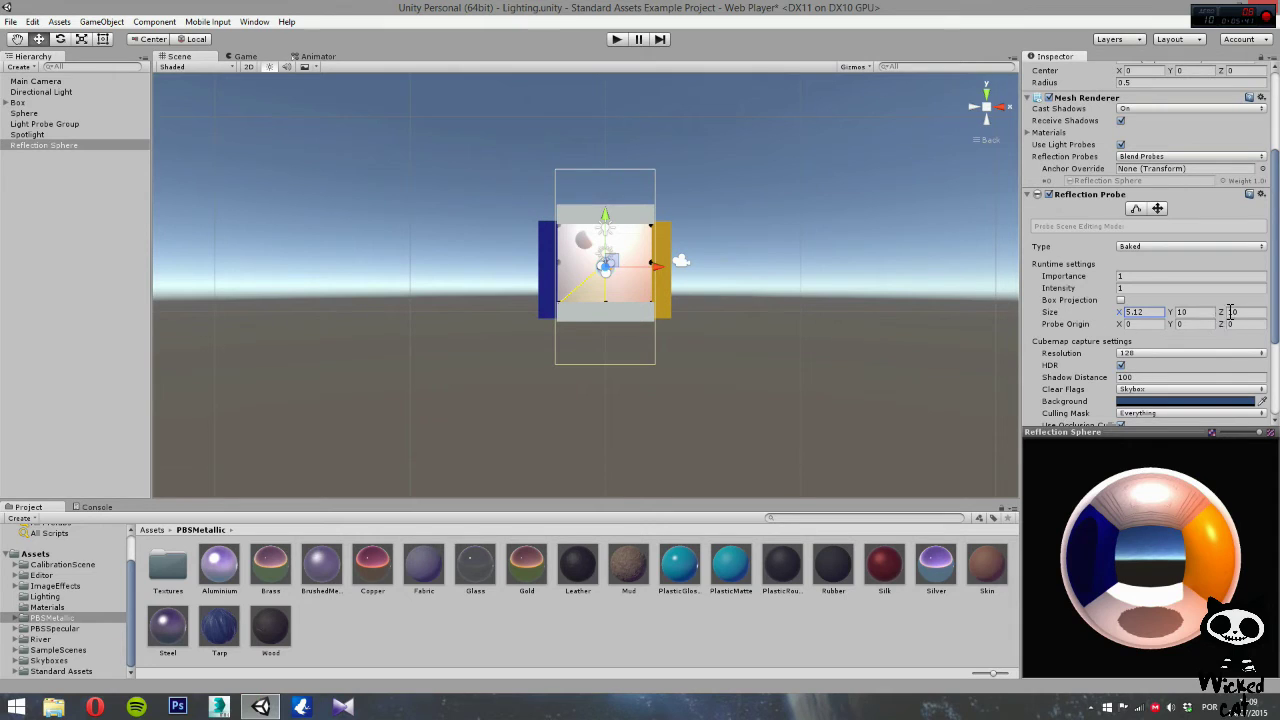
{"action": "left_click_drag", "start_coordinate": [1170, 313], "coordinate": [1132, 321]}
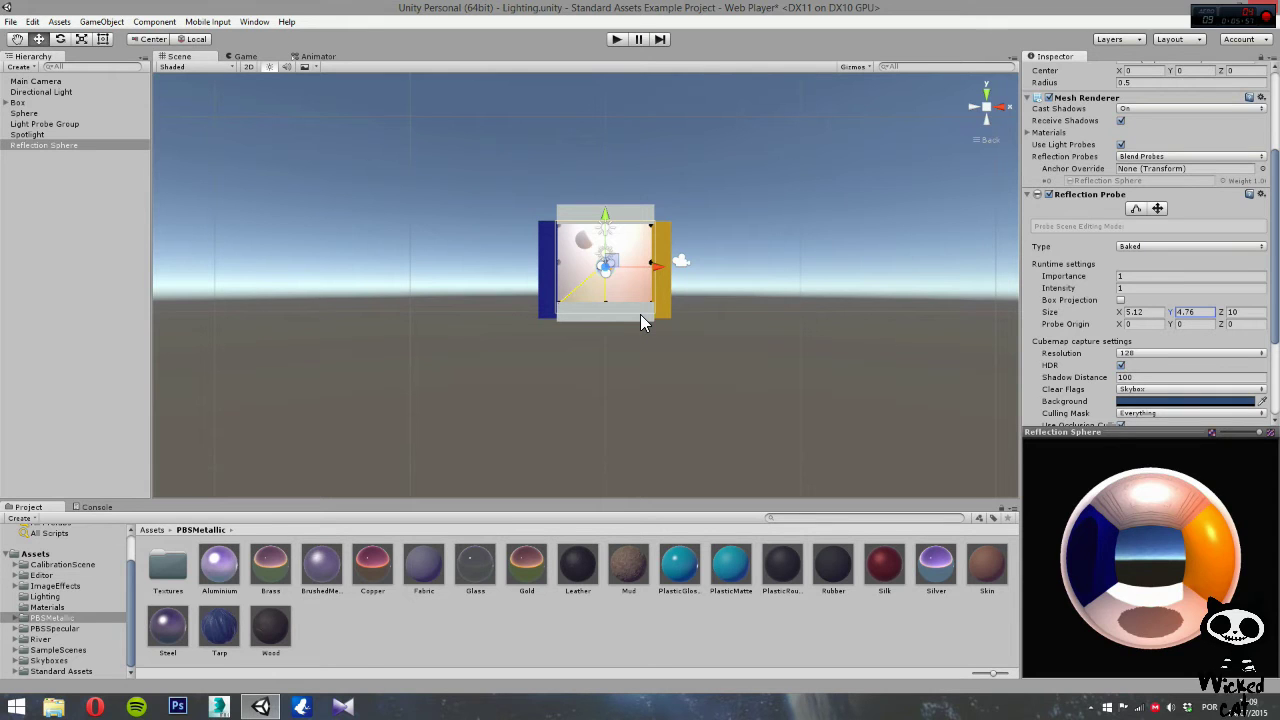
Reduce the probe's Z size to 5.1 to match the box's depth.
{"action": "left_click", "coordinate": [973, 107]}
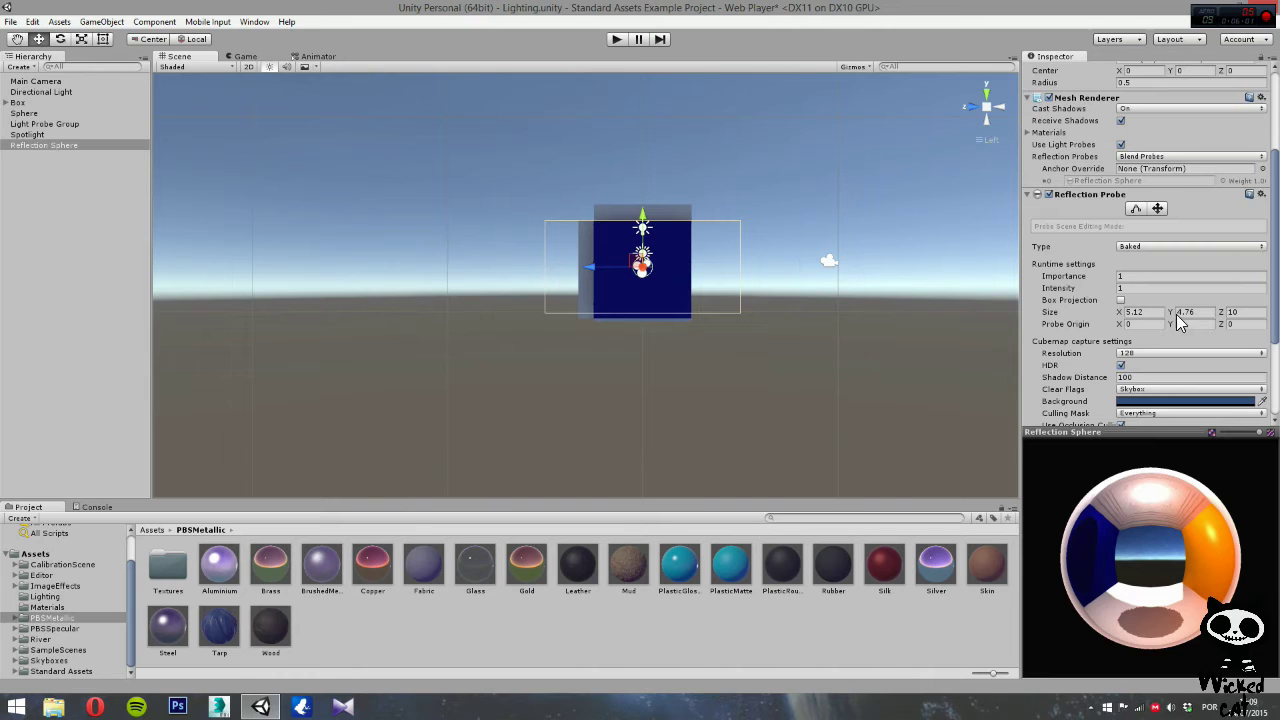
{"action": "left_click_drag", "start_coordinate": [1224, 311], "coordinate": [1181, 318]}
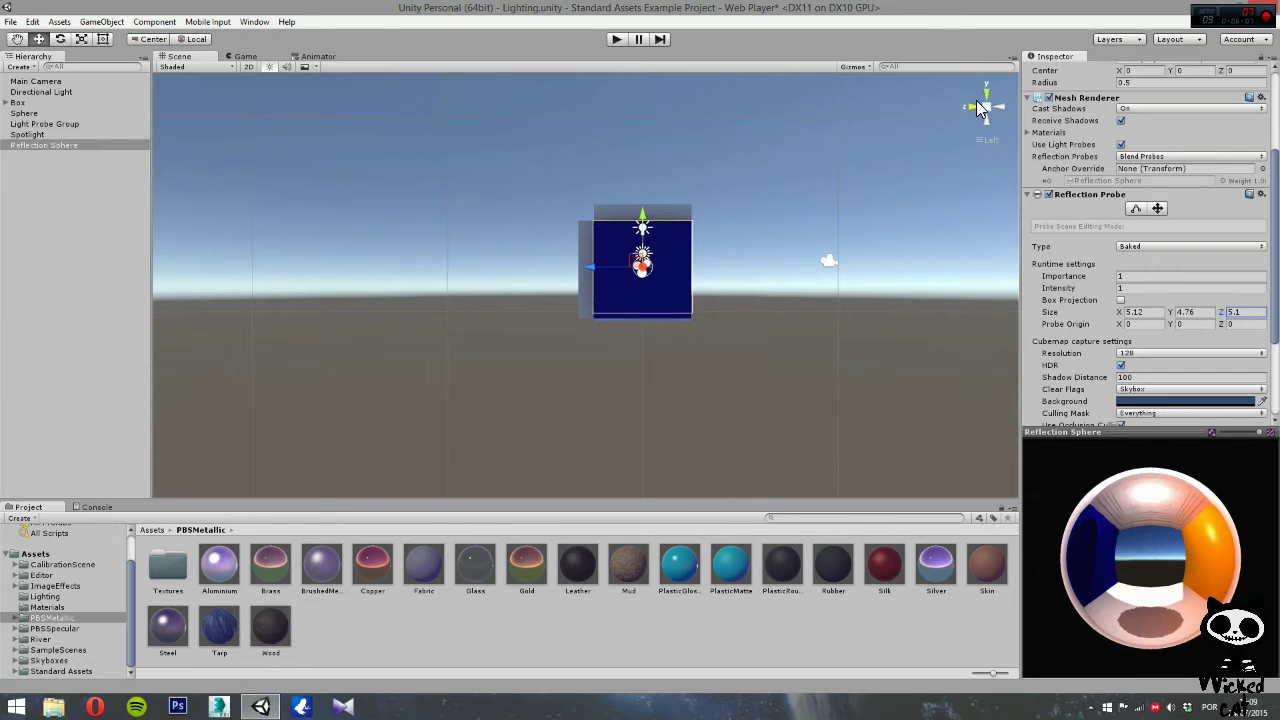
Examine the resized probe's bounds, its reflection preview and the remaining probe settings down to the clipping planes.
{"action": "left_click_drag", "start_coordinate": [774, 211], "coordinate": [386, 258], "text": "alt"}
{"action": "scroll", "coordinate": [700, 280], "scroll_direction": "up", "scroll_amount": 3}
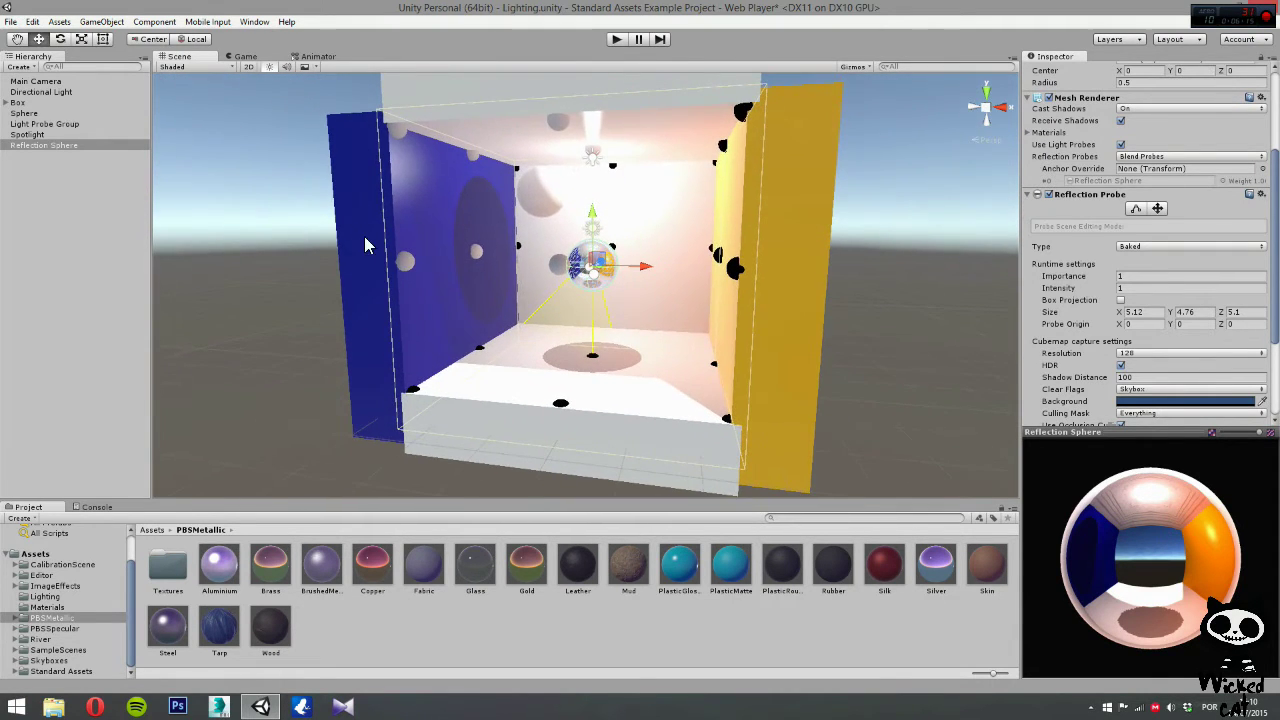
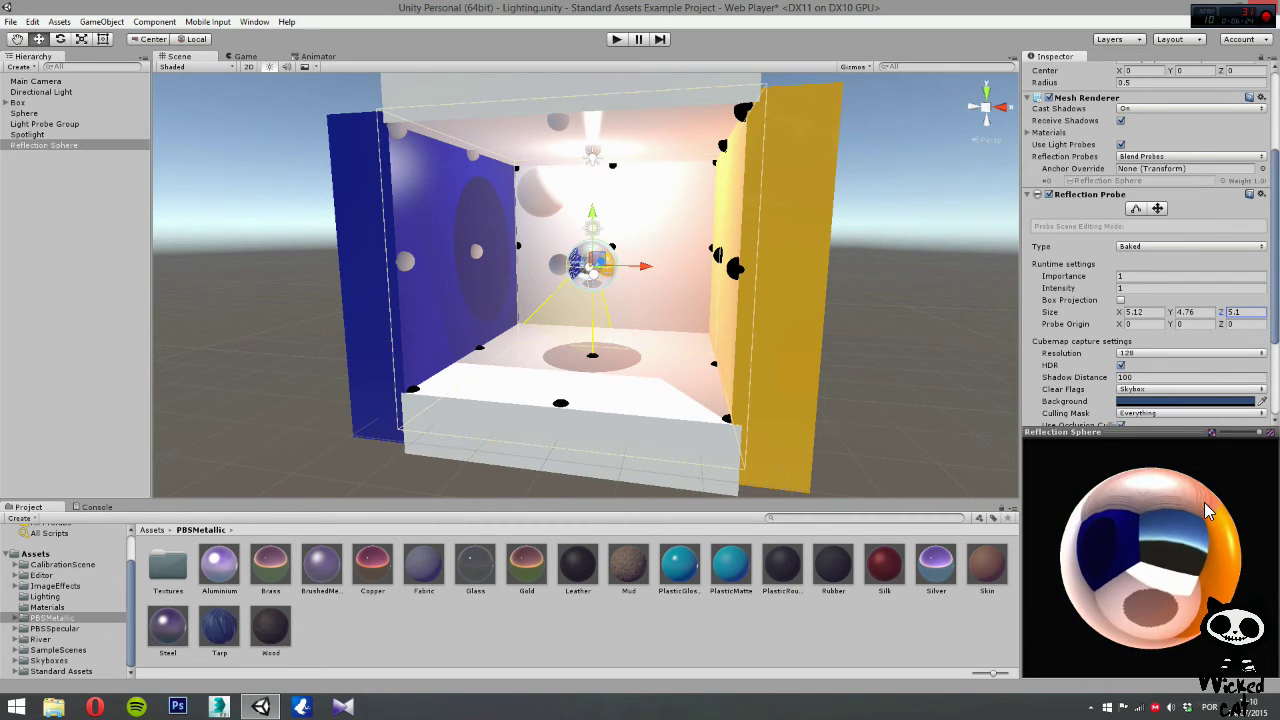
{"action": "left_click_drag", "start_coordinate": [1100, 507], "coordinate": [1104, 557]}
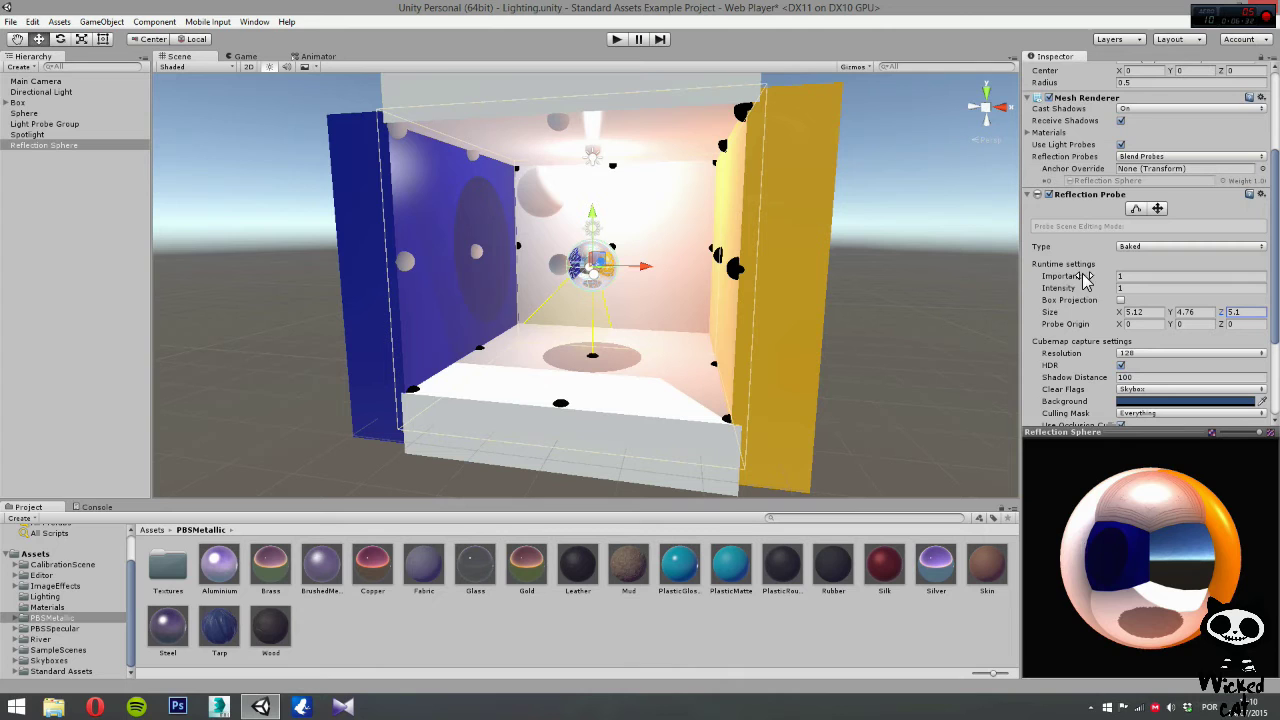
{"action": "left_click_drag", "start_coordinate": [1277, 243], "coordinate": [1277, 313]}
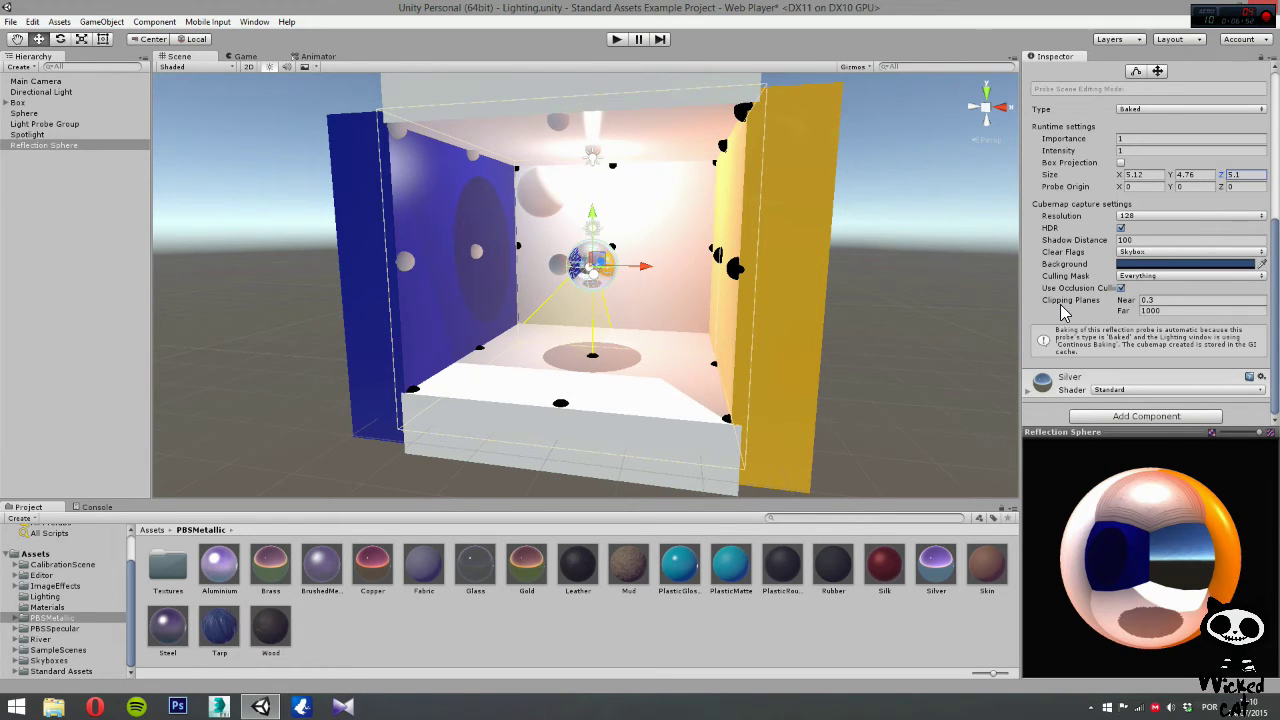
{"action": "left_click_drag", "start_coordinate": [1272, 258], "coordinate": [1272, 190]}
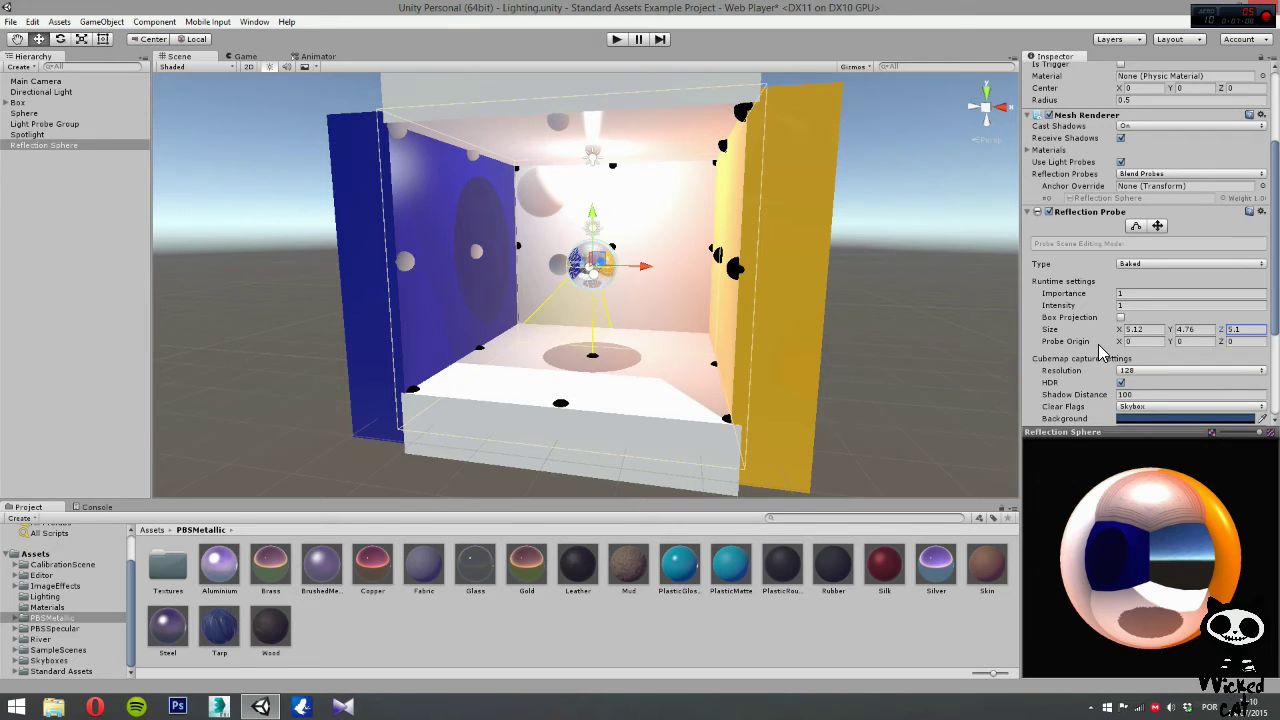
Try offsetting the probe origin along X to about -17.28, and reset it to 0.
{"action": "left_click_drag", "start_coordinate": [1125, 345], "coordinate": [966, 352]}
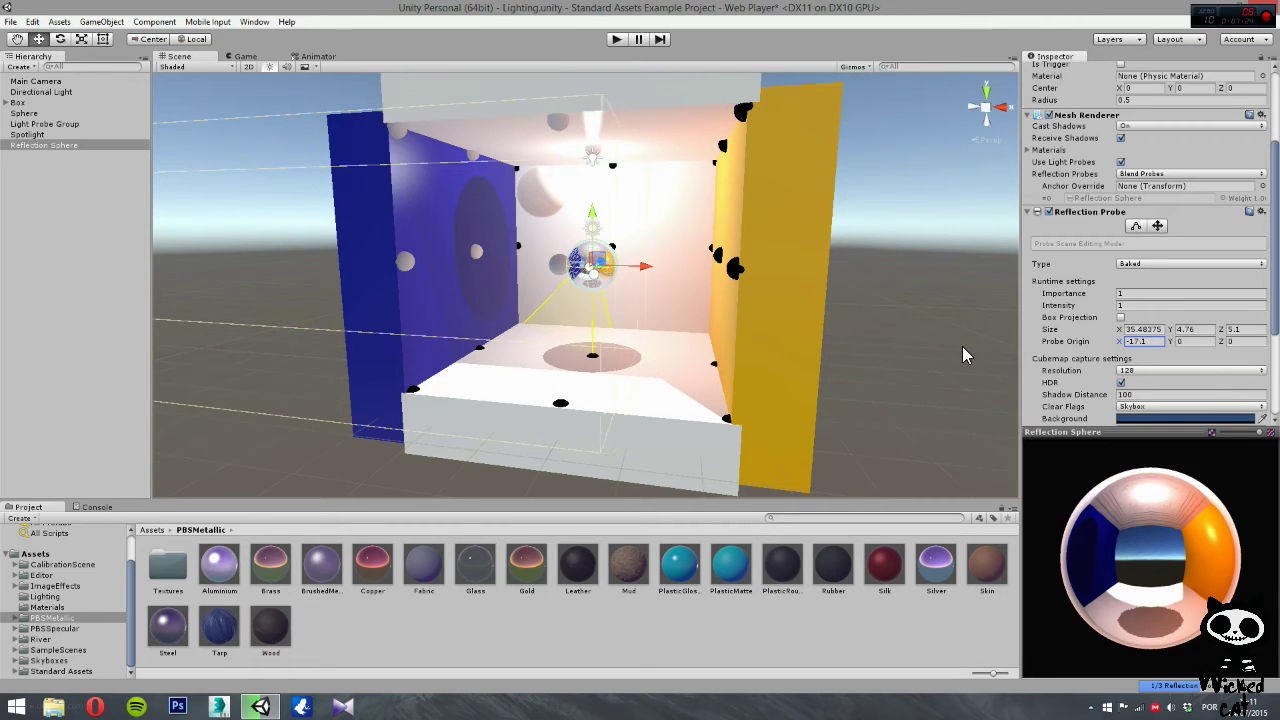
{"action": "left_click_drag", "start_coordinate": [1164, 542], "coordinate": [1140, 578]}
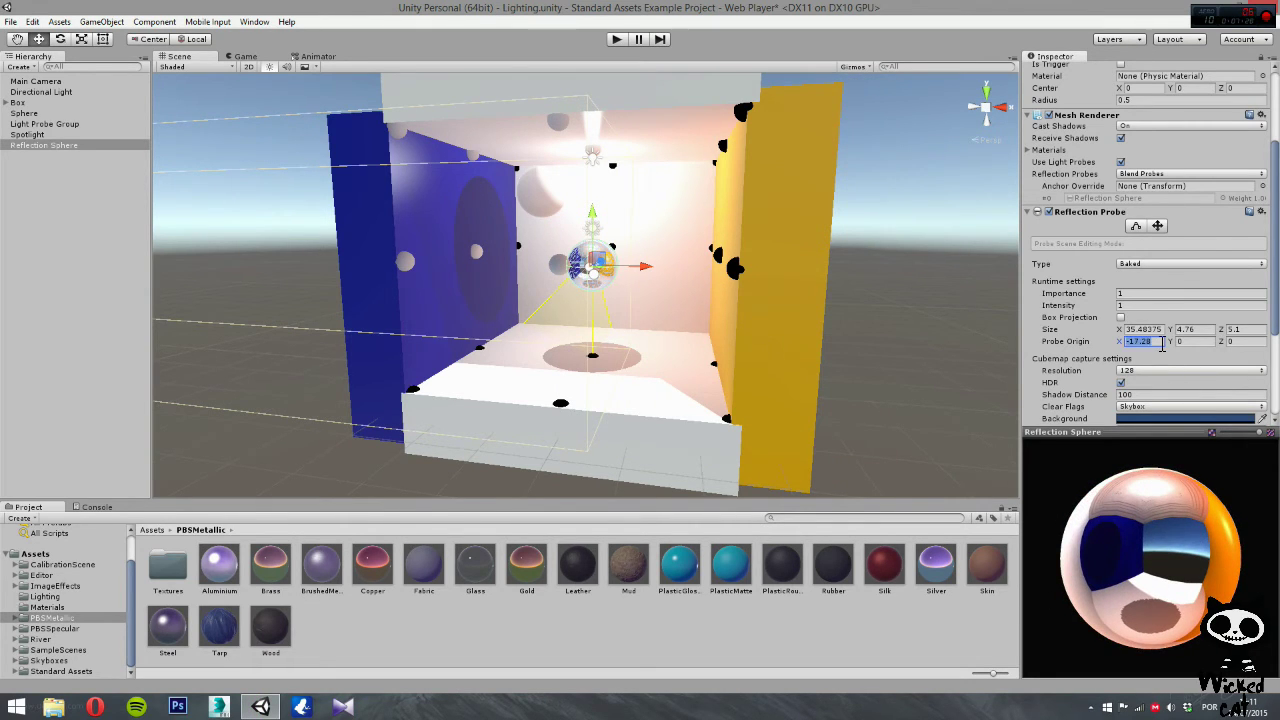
{"action": "type", "text": "0"}
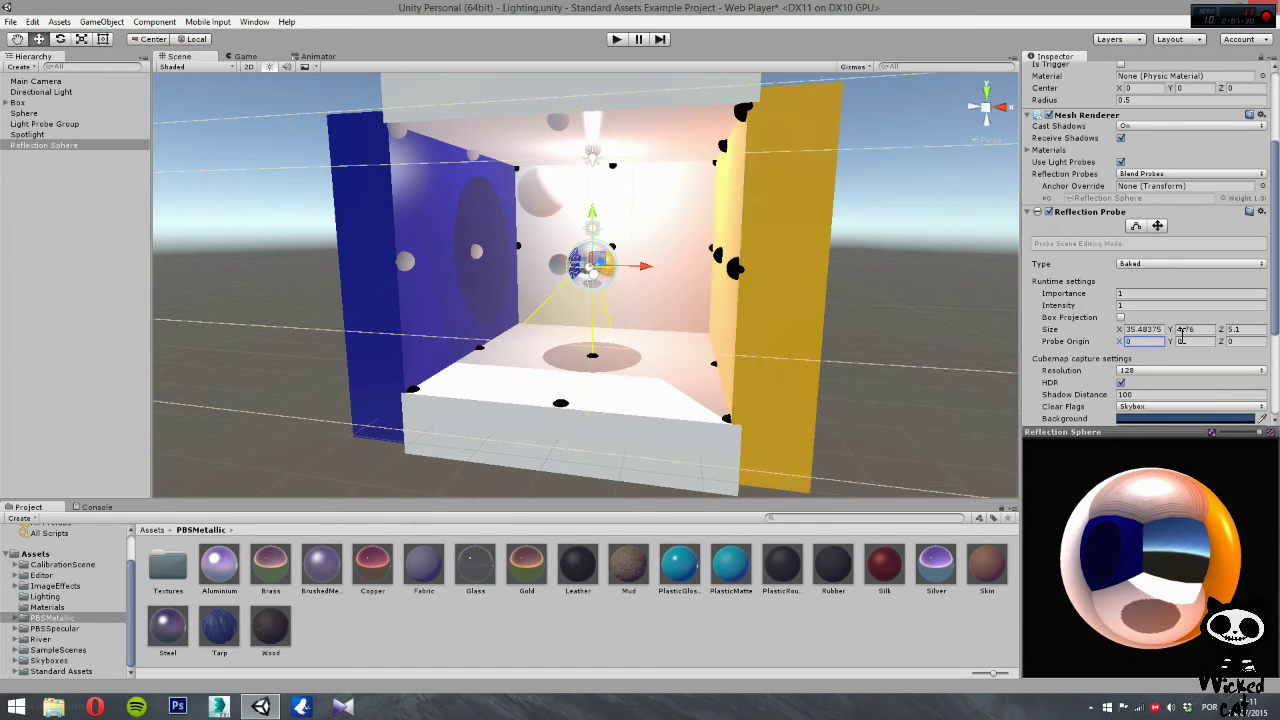
Bring the probe's X size down to 5.1 so its bounds match the box's inner width again.
{"action": "left_click_drag", "start_coordinate": [1121, 330], "coordinate": [468, 319]}
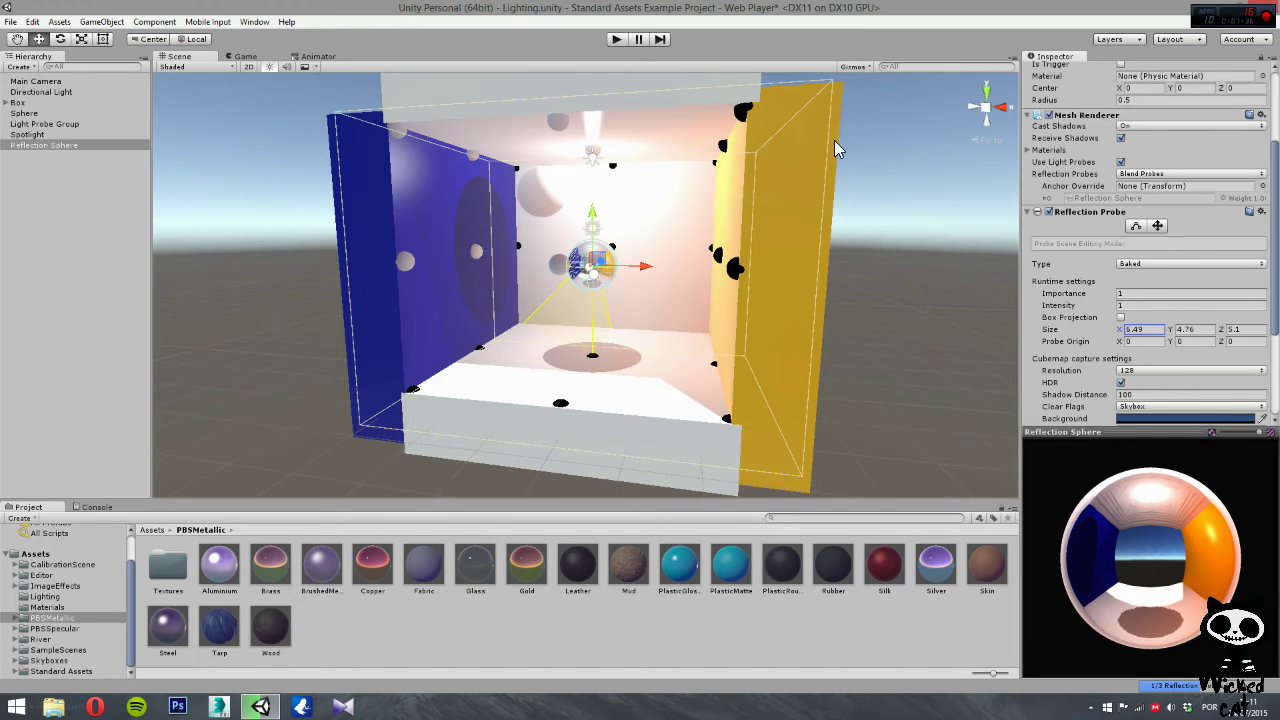
{"action": "left_click", "coordinate": [986, 107]}
{"action": "left_click", "coordinate": [985, 142]}
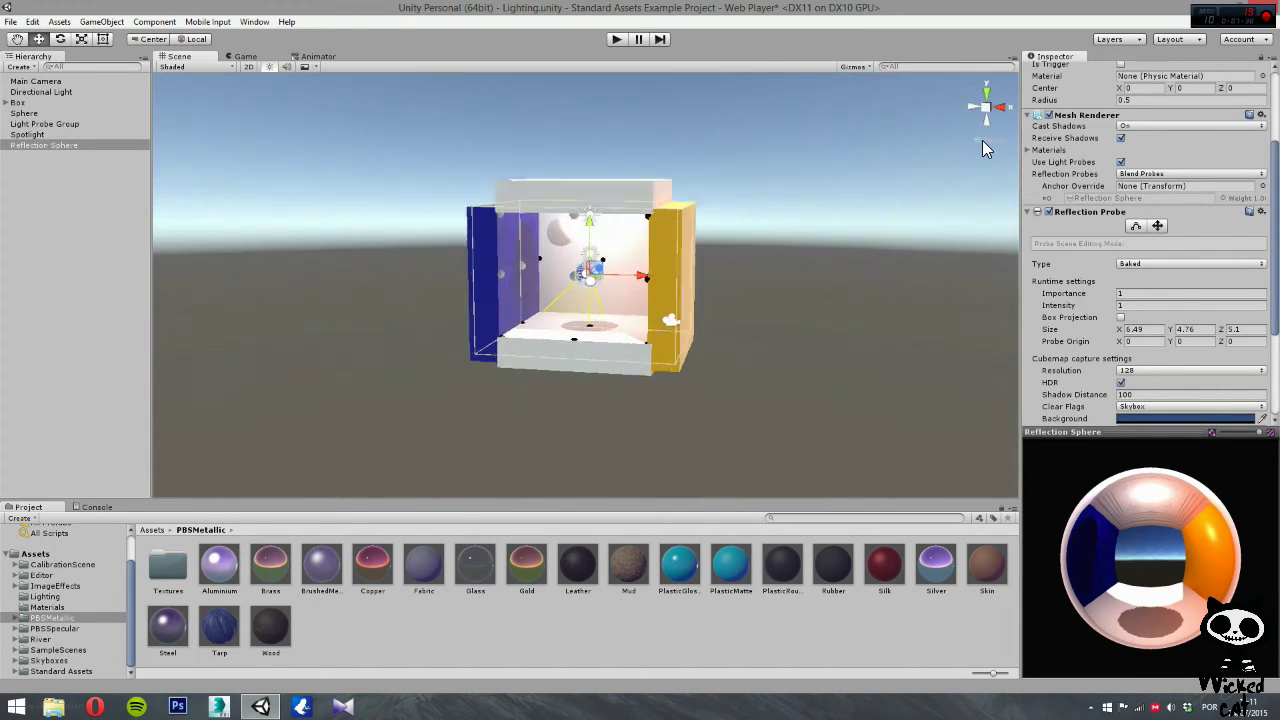
{"action": "left_click", "coordinate": [982, 142]}
{"action": "left_click", "coordinate": [998, 110]}
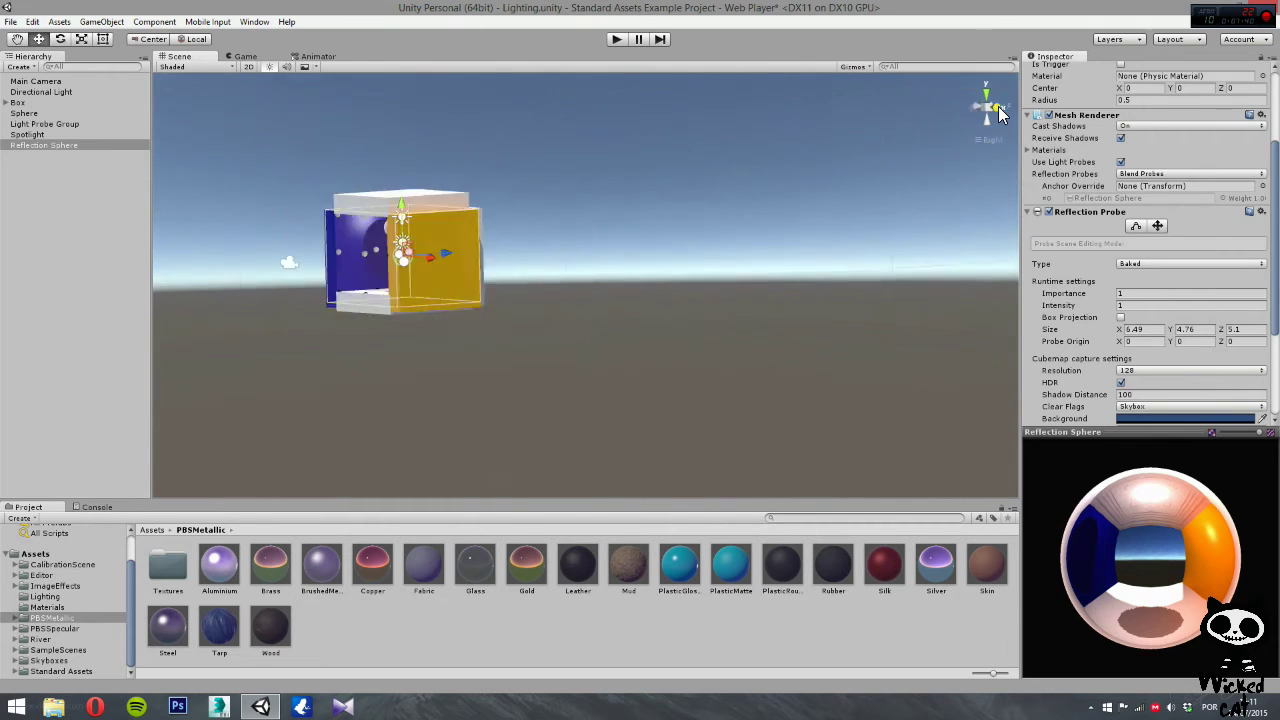
{"action": "left_click", "coordinate": [976, 108]}
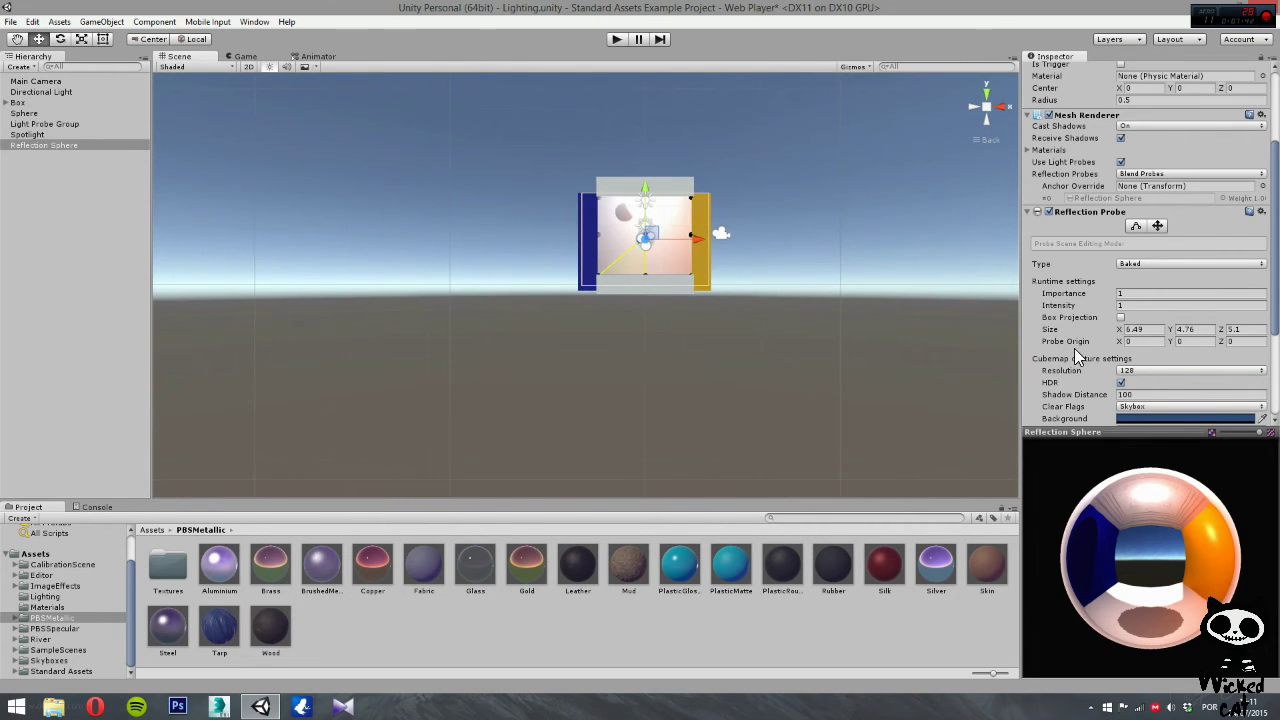
{"action": "left_click_drag", "start_coordinate": [1123, 340], "coordinate": [1115, 338]}
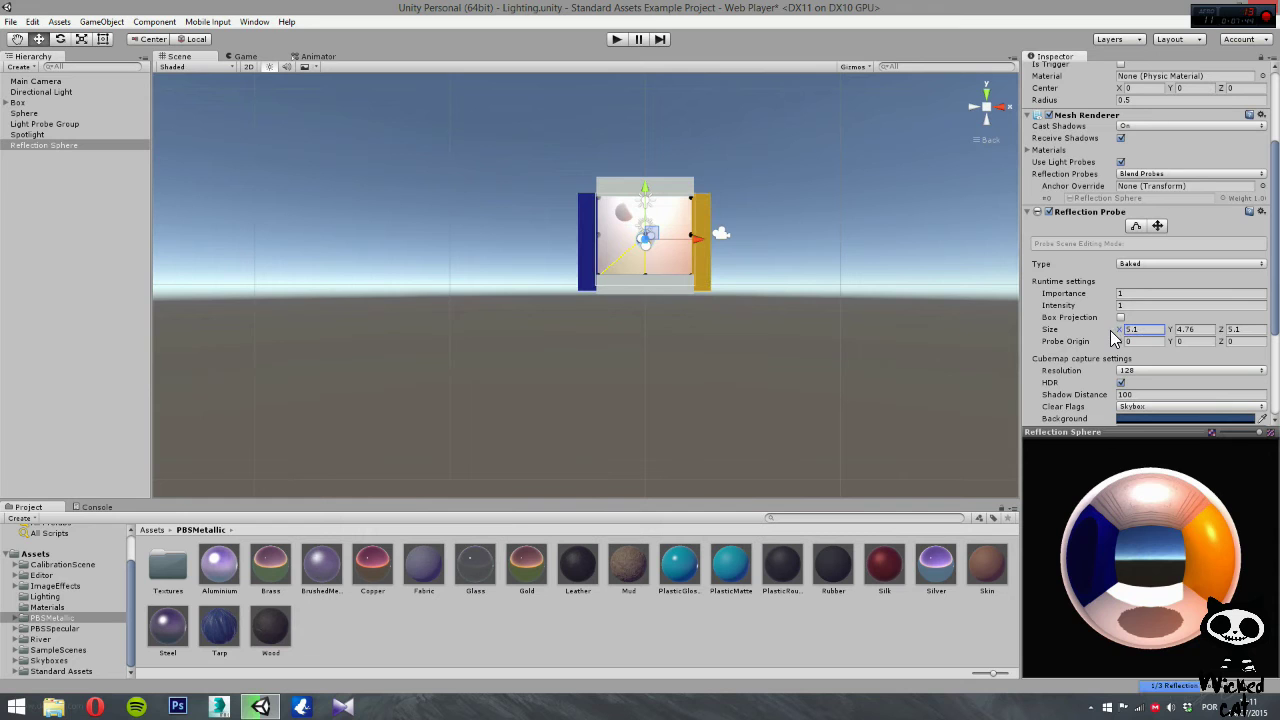
Inspect the probe's bounds around the box and the reflections on the silver sphere from several angles.
{"action": "left_click_drag", "start_coordinate": [866, 237], "coordinate": [910, 162], "text": "alt"}
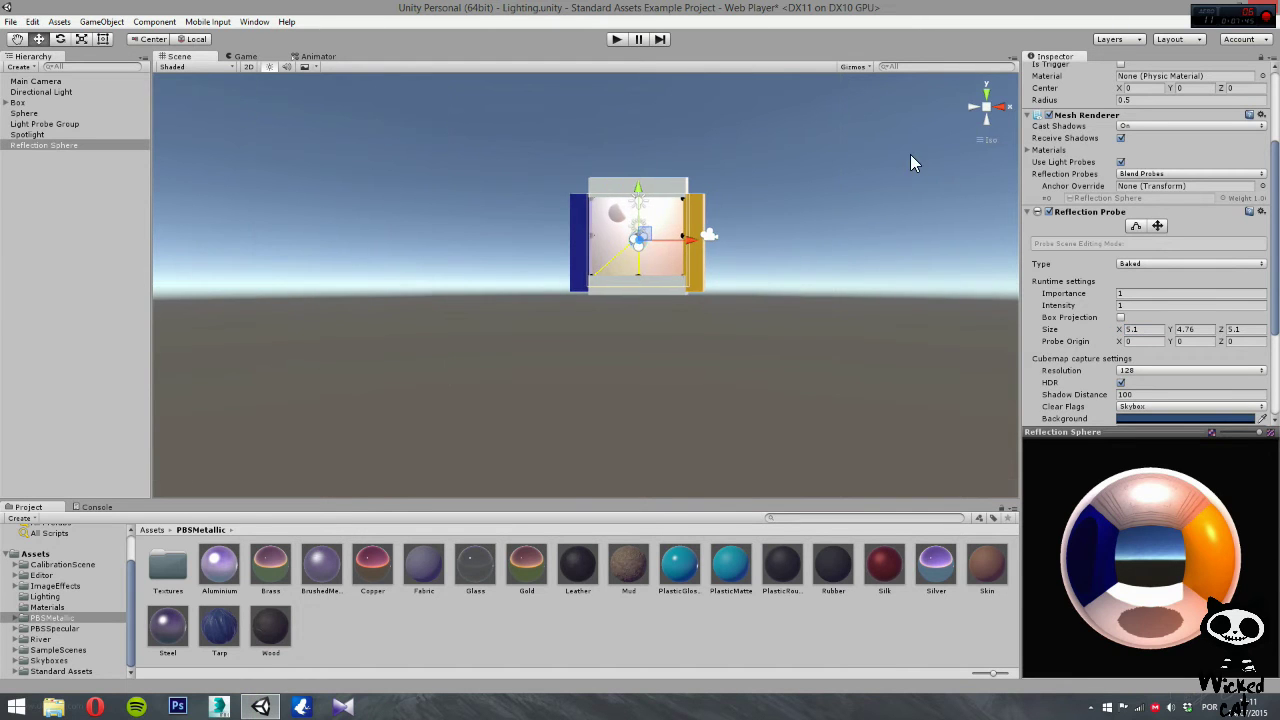
{"action": "left_click", "coordinate": [982, 142]}
{"action": "left_click_drag", "start_coordinate": [769, 306], "coordinate": [588, 266], "text": "alt"}
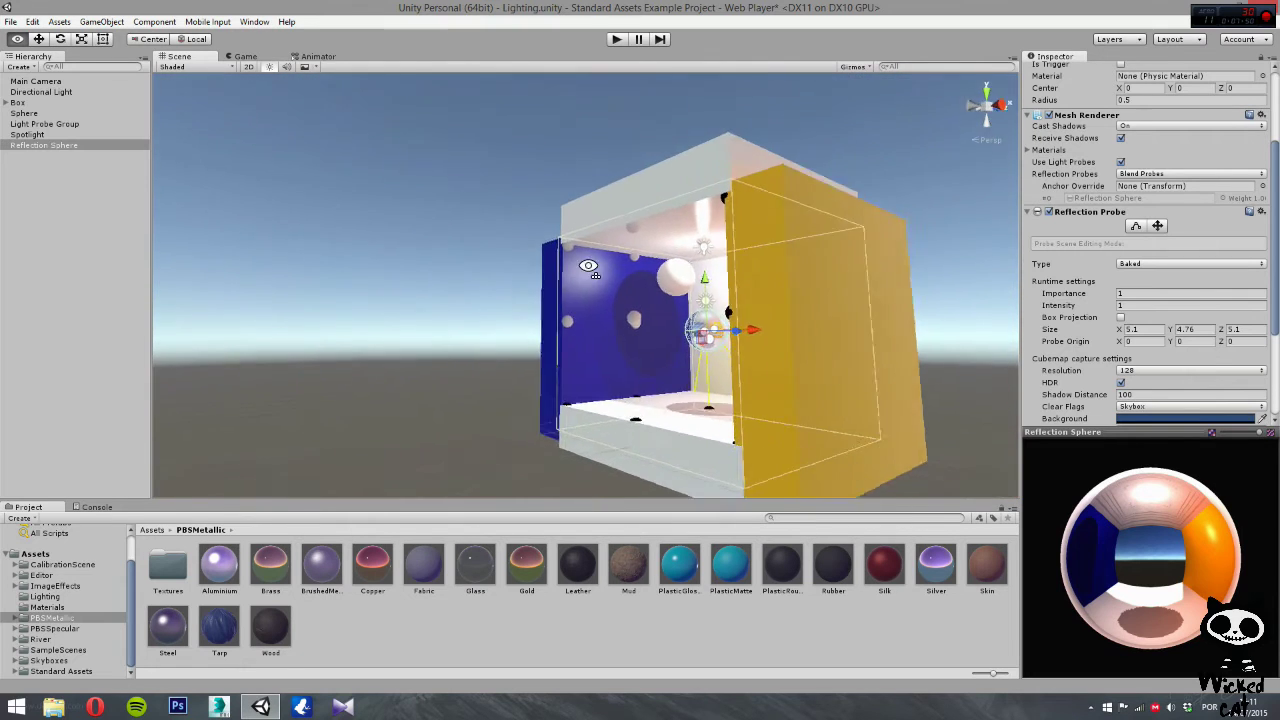
{"action": "scroll", "coordinate": [600, 290], "scroll_direction": "up", "scroll_amount": 5}
{"action": "left_click_drag", "start_coordinate": [626, 314], "coordinate": [579, 434], "text": "alt"}
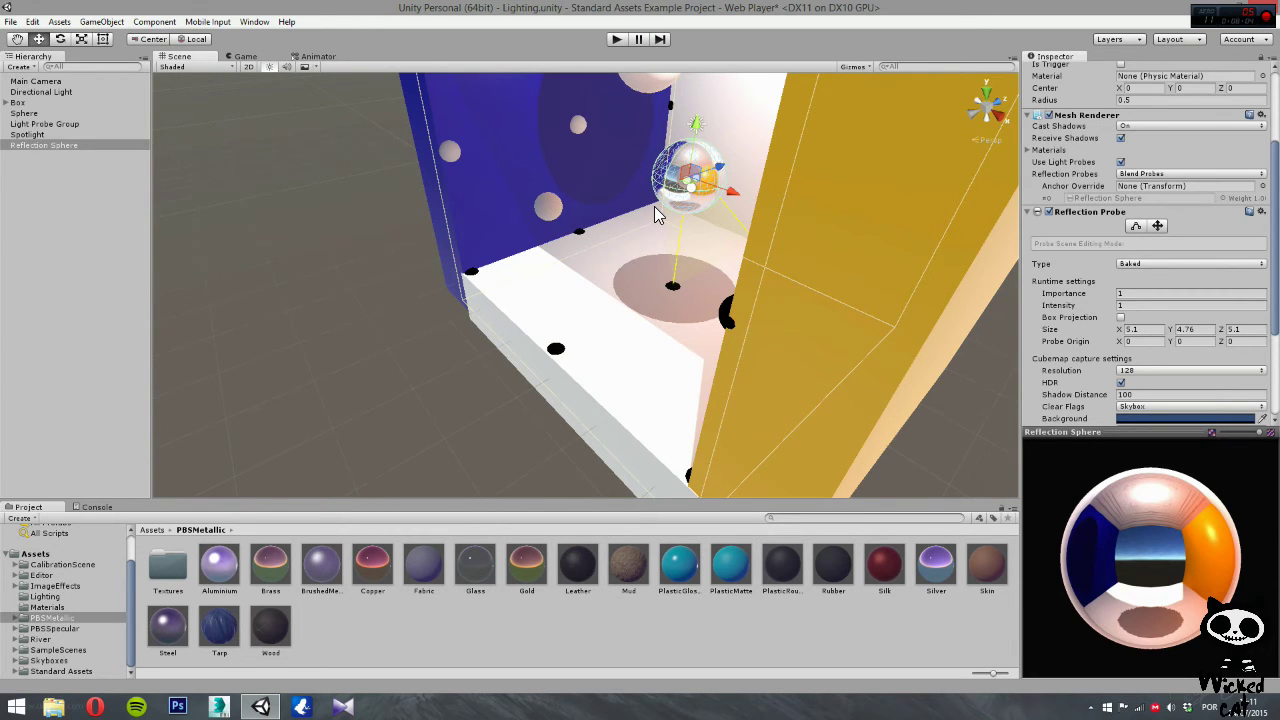
{"action": "left_click_drag", "start_coordinate": [1158, 551], "coordinate": [1080, 571]}
{"action": "right_click_drag", "start_coordinate": [784, 448], "coordinate": [688, 214]}
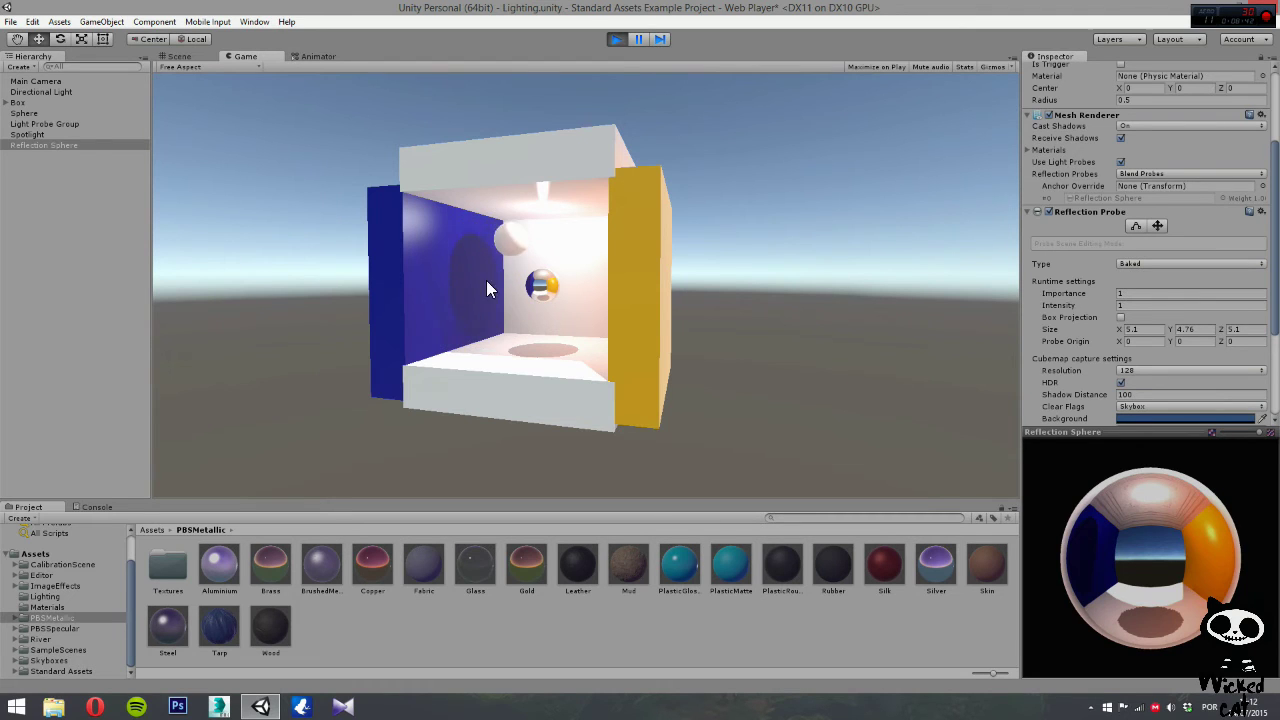
Examine the baked reflections on the sphere up close in the Scene view during play mode, and stop playing.
{"action": "left_click", "coordinate": [172, 54]}
{"action": "left_click_drag", "start_coordinate": [590, 340], "coordinate": [681, 337], "text": "alt"}
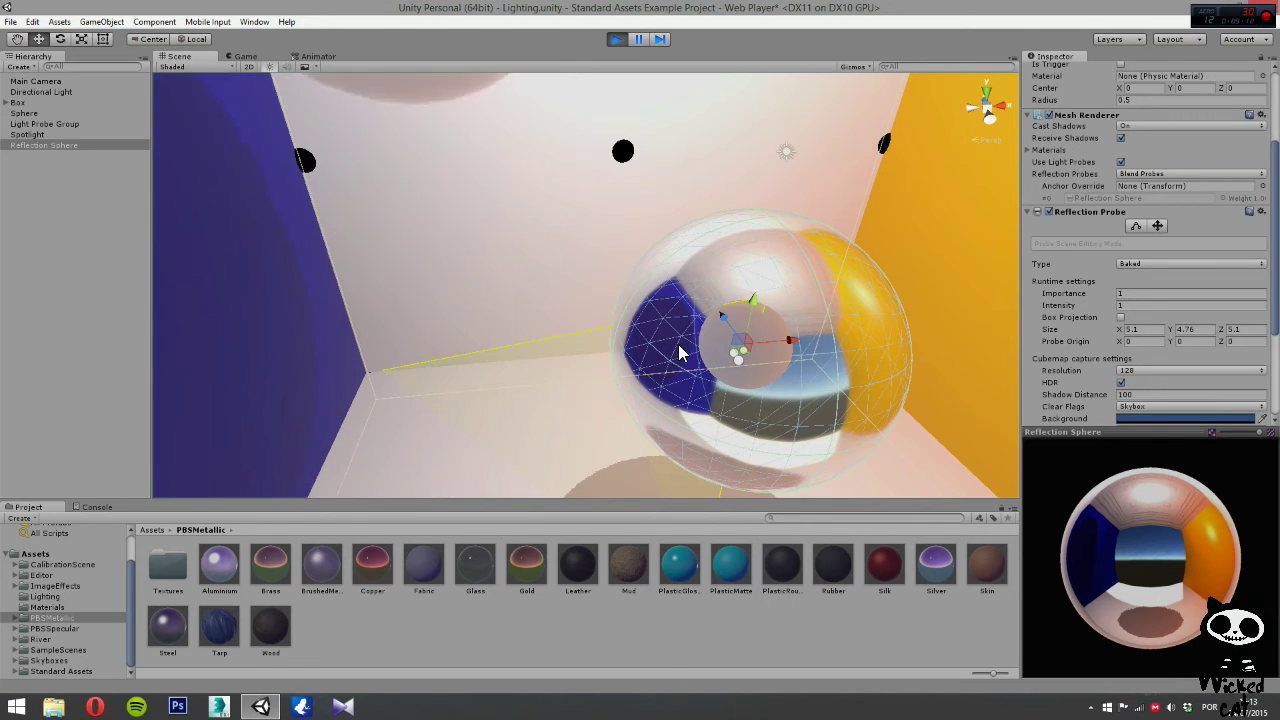
{"action": "key", "text": "ctrl+p"}
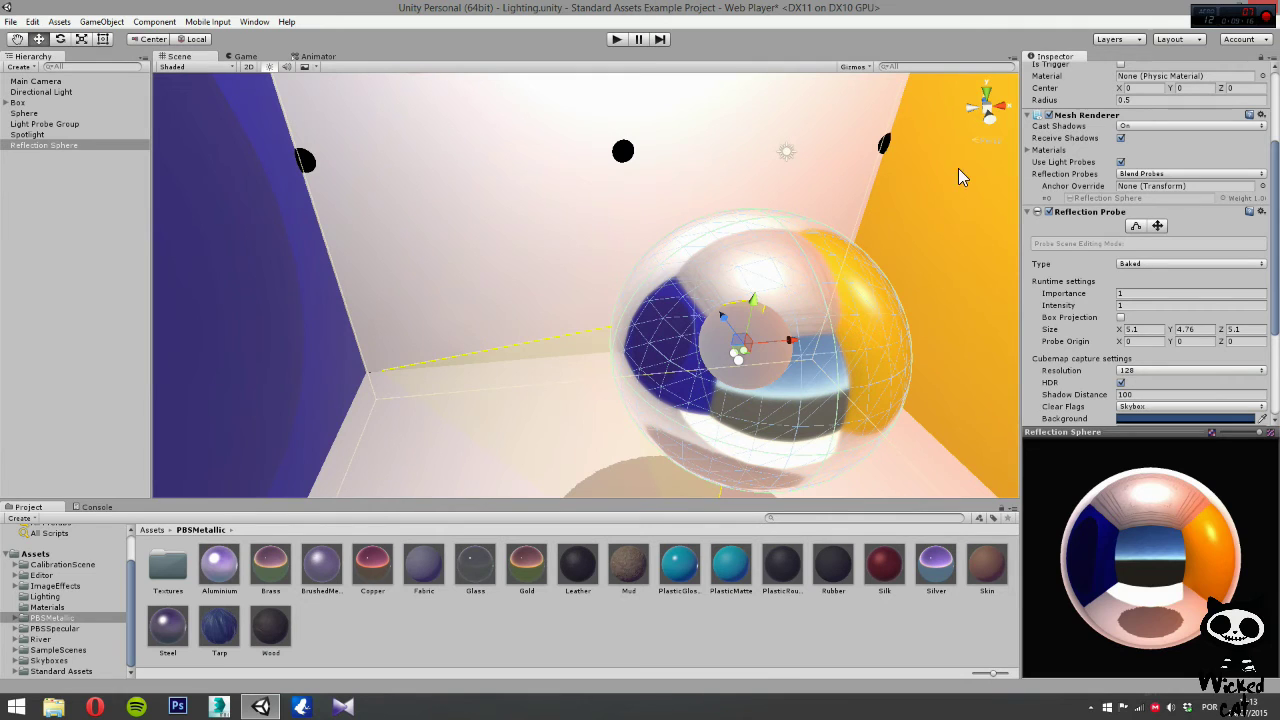
Change the Reflection Sphere's probe type to Realtime.
{"action": "left_click", "coordinate": [22, 146]}
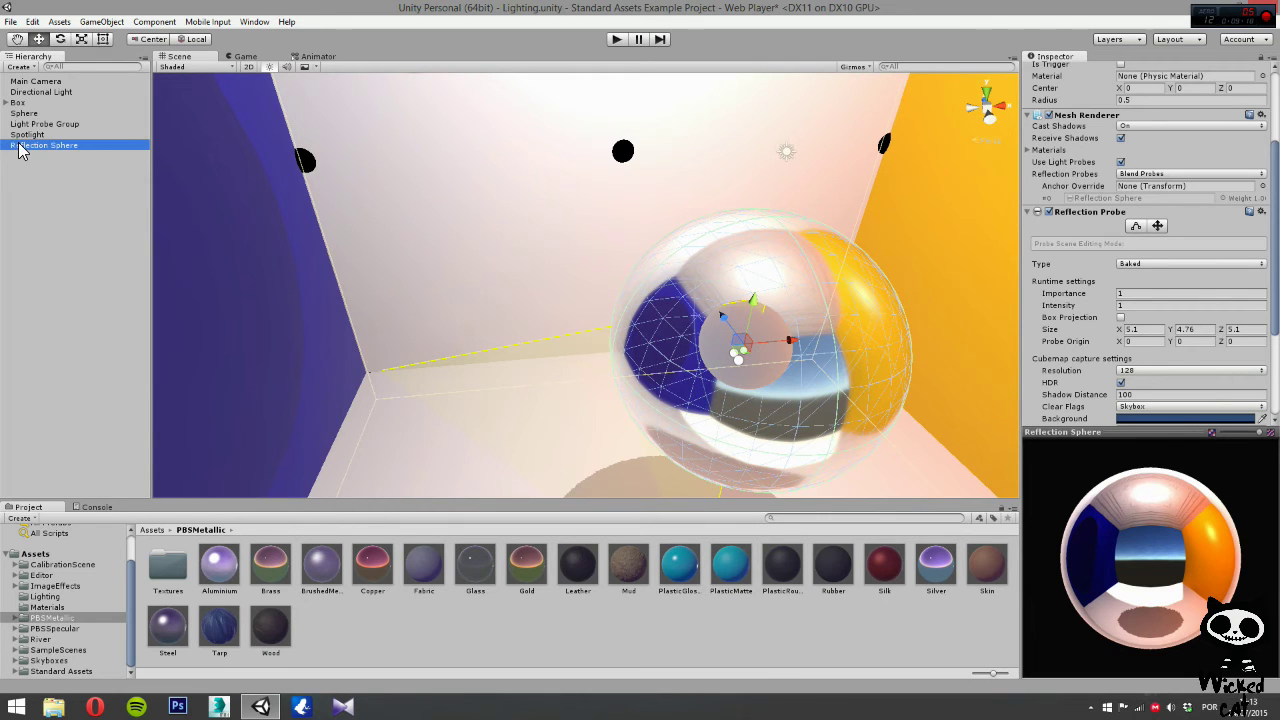
{"action": "scroll", "coordinate": [1277, 163], "scroll_direction": "down", "scroll_amount": 3}
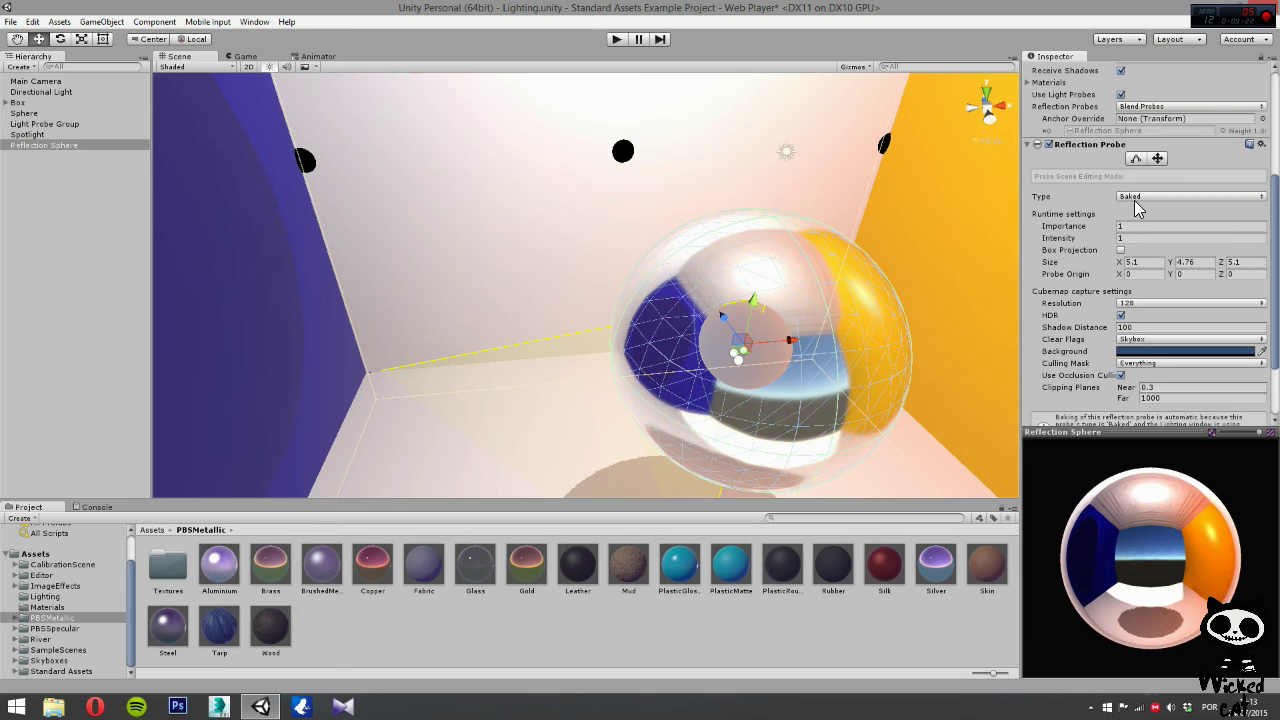
{"action": "left_click", "coordinate": [1138, 198]}
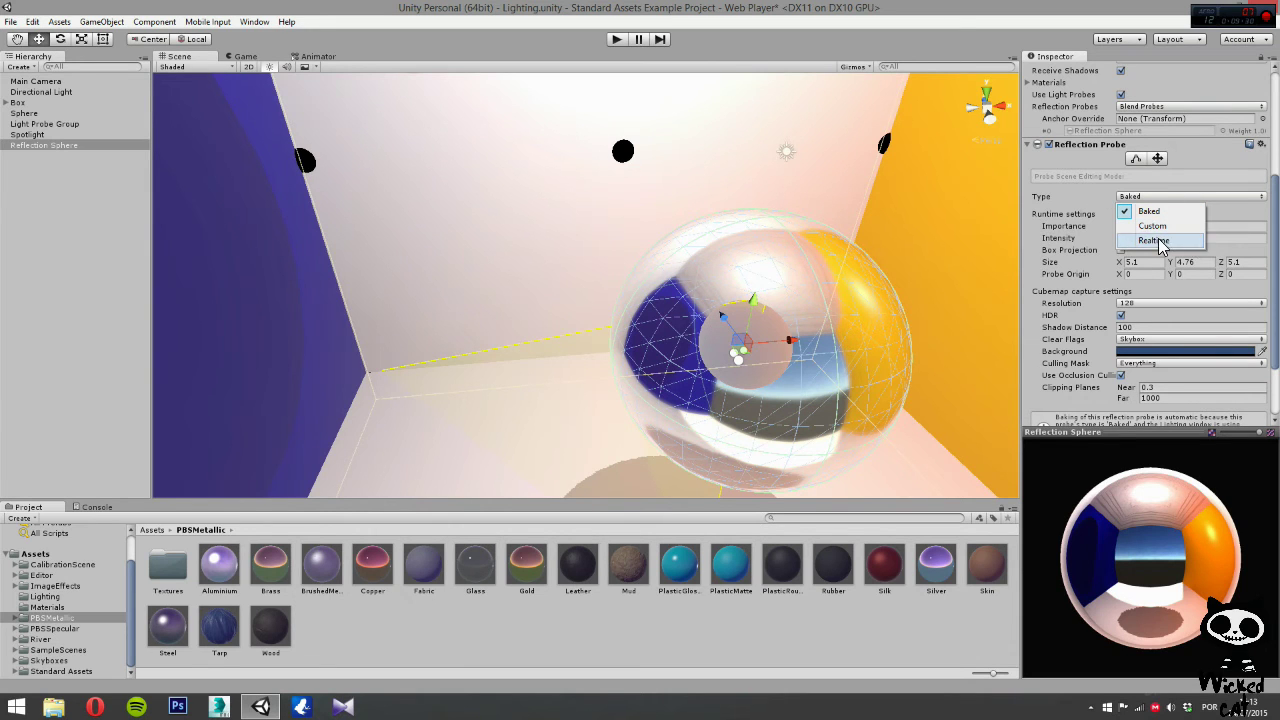
{"action": "left_click", "coordinate": [1158, 240]}
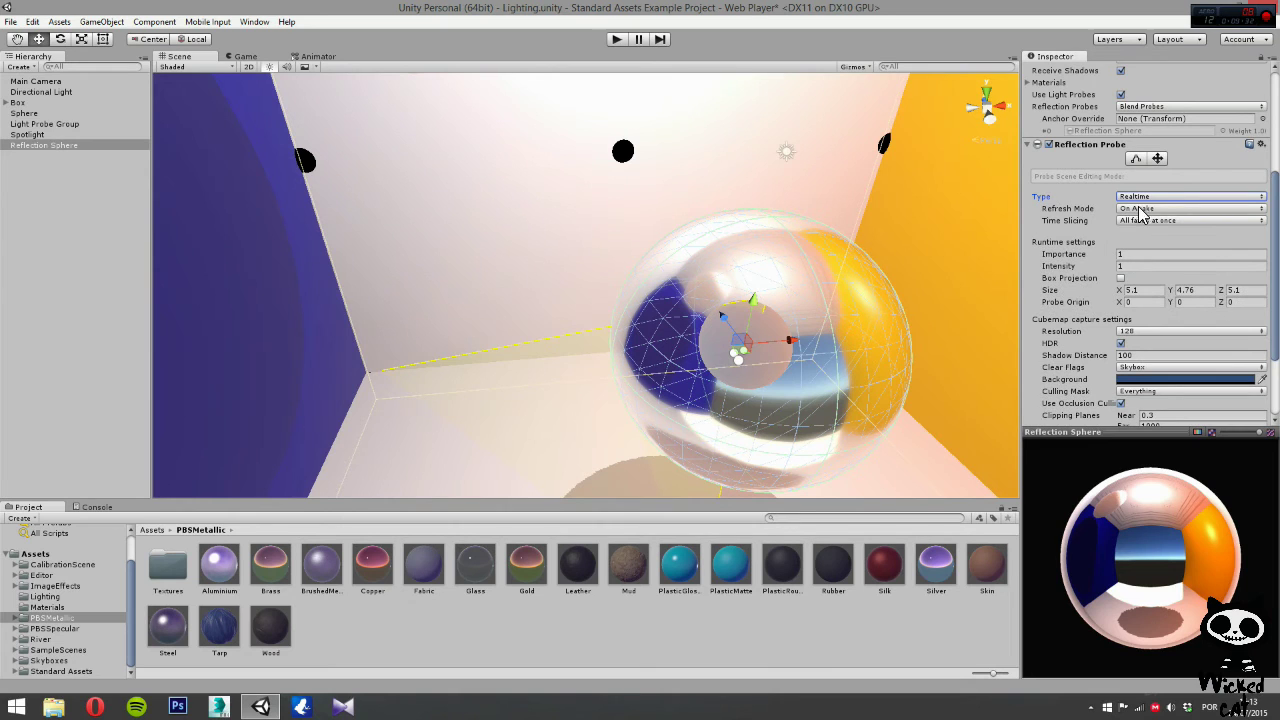
Play the scene, examine the Realtime probe's reflections beside the moving sphere in the Scene view, and stop playing.
{"action": "left_click", "coordinate": [617, 40]}
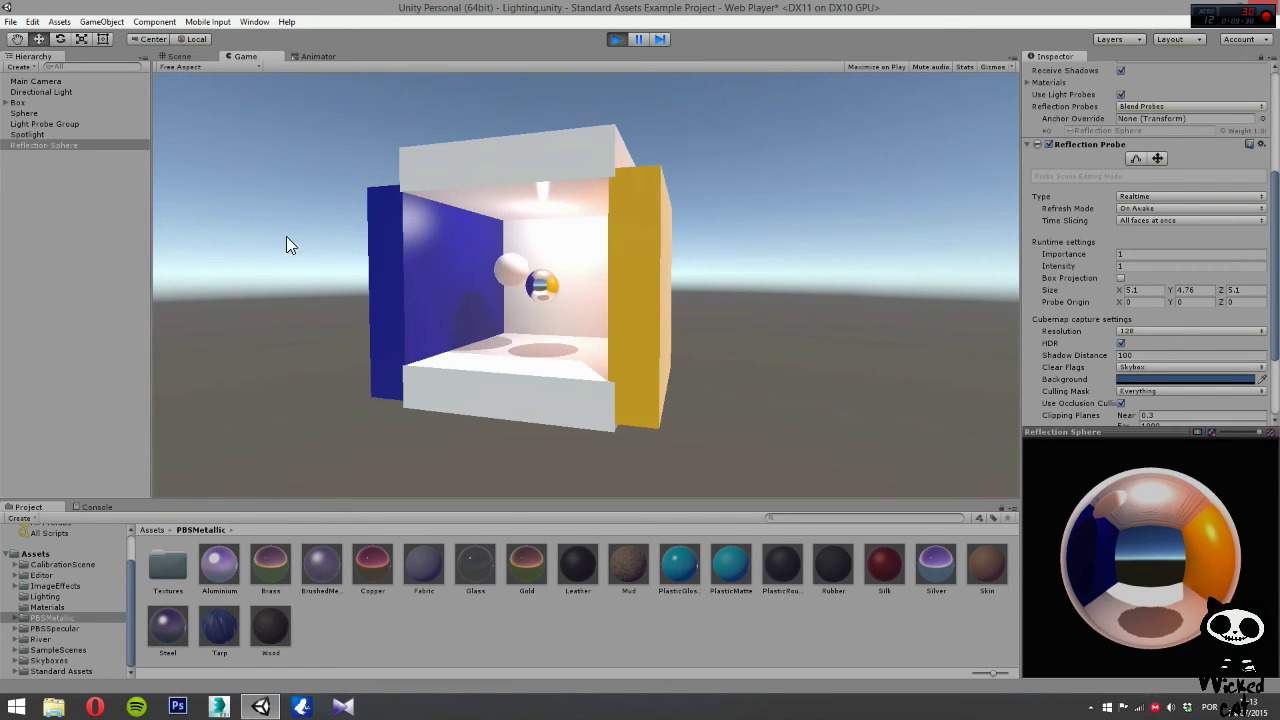
{"action": "left_click", "coordinate": [179, 57]}
{"action": "right_click_drag", "start_coordinate": [600, 400], "coordinate": [694, 334]}
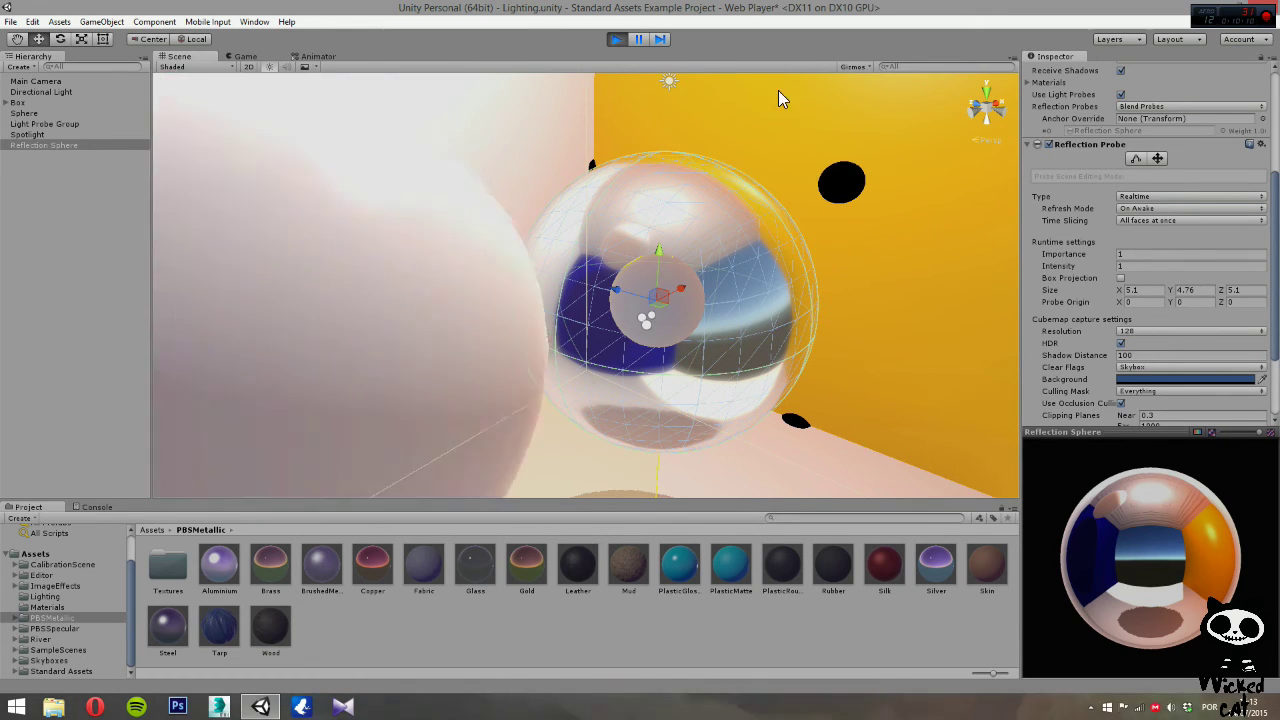
{"action": "left_click", "coordinate": [616, 39]}
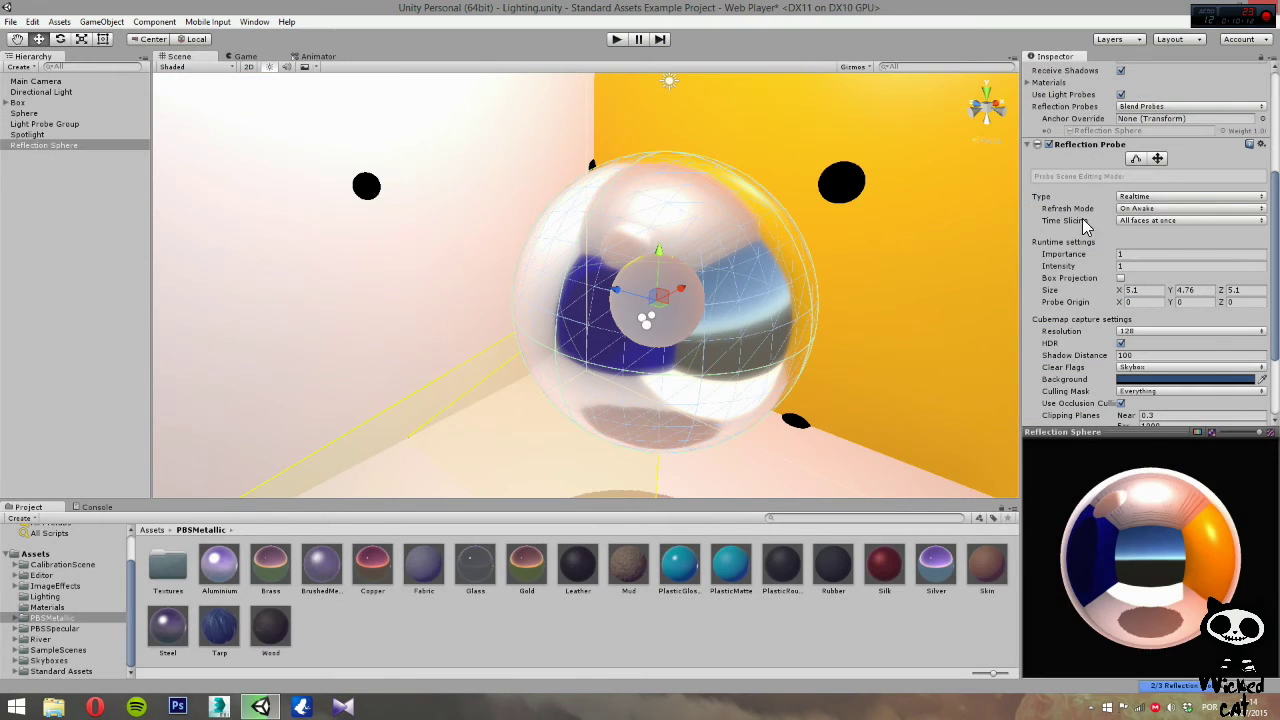
Set the refresh mode of the Reflection Sphere's realtime probe to Every frame.
{"action": "left_click", "coordinate": [1134, 208]}
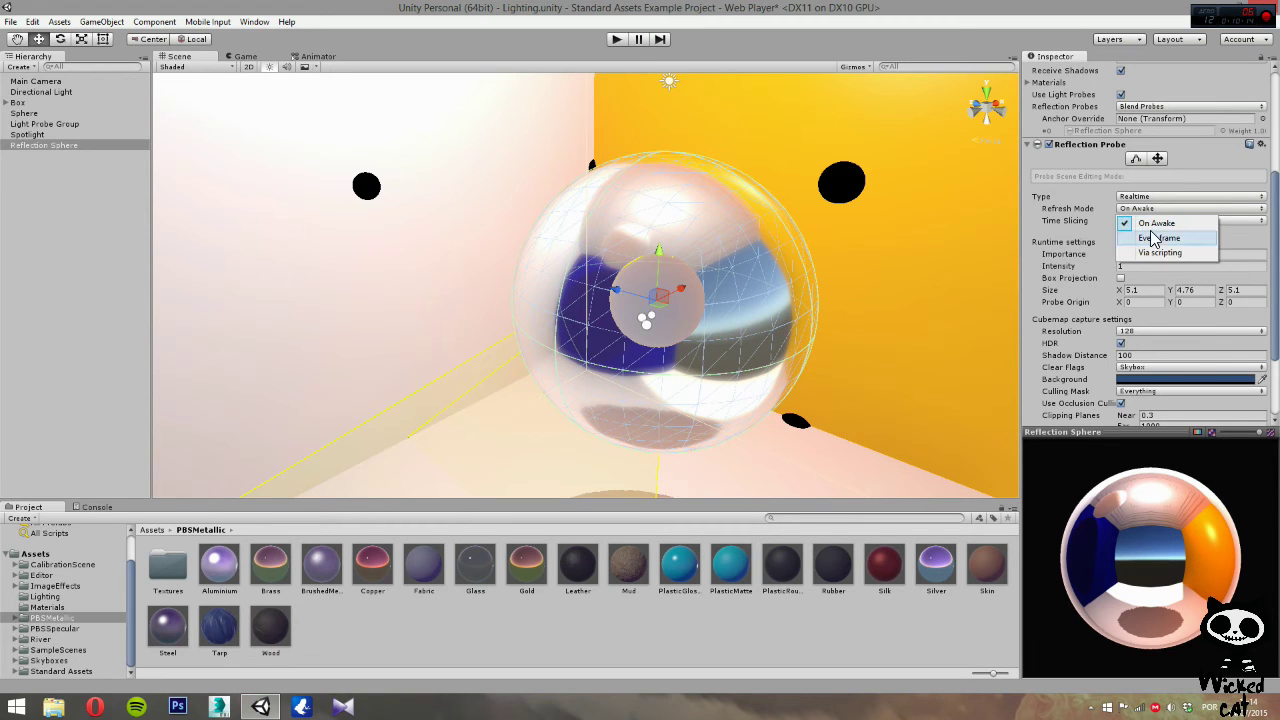
{"action": "left_click", "coordinate": [1134, 239]}
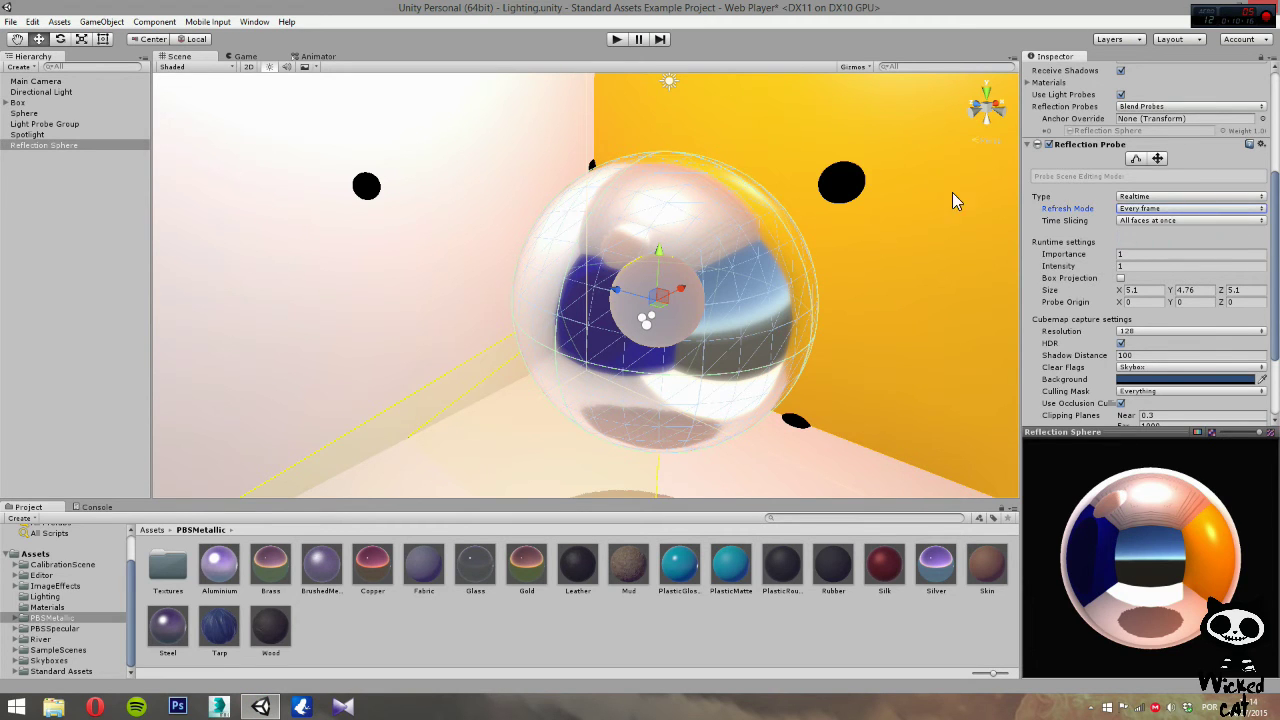
Play the scene, examine the sphere's reflections refreshing every frame in the Scene view, and stop playing.
{"action": "left_click", "coordinate": [616, 39]}
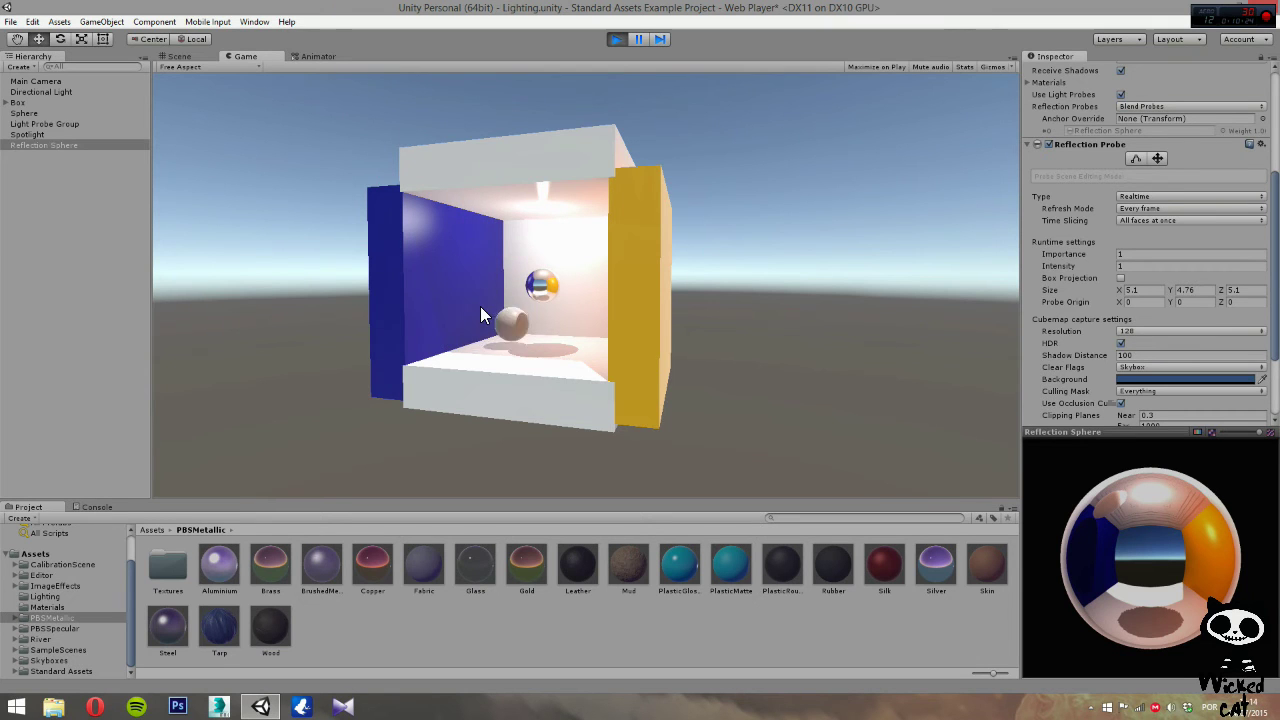
{"action": "left_click", "coordinate": [179, 56]}
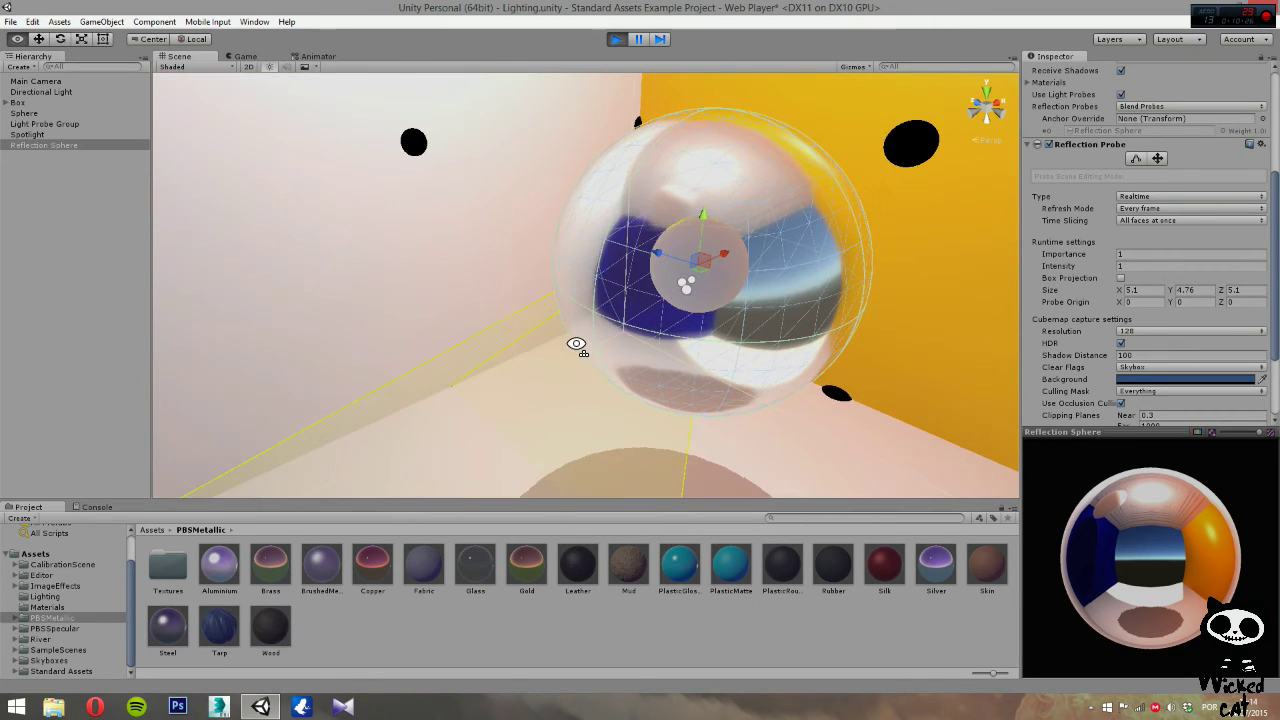
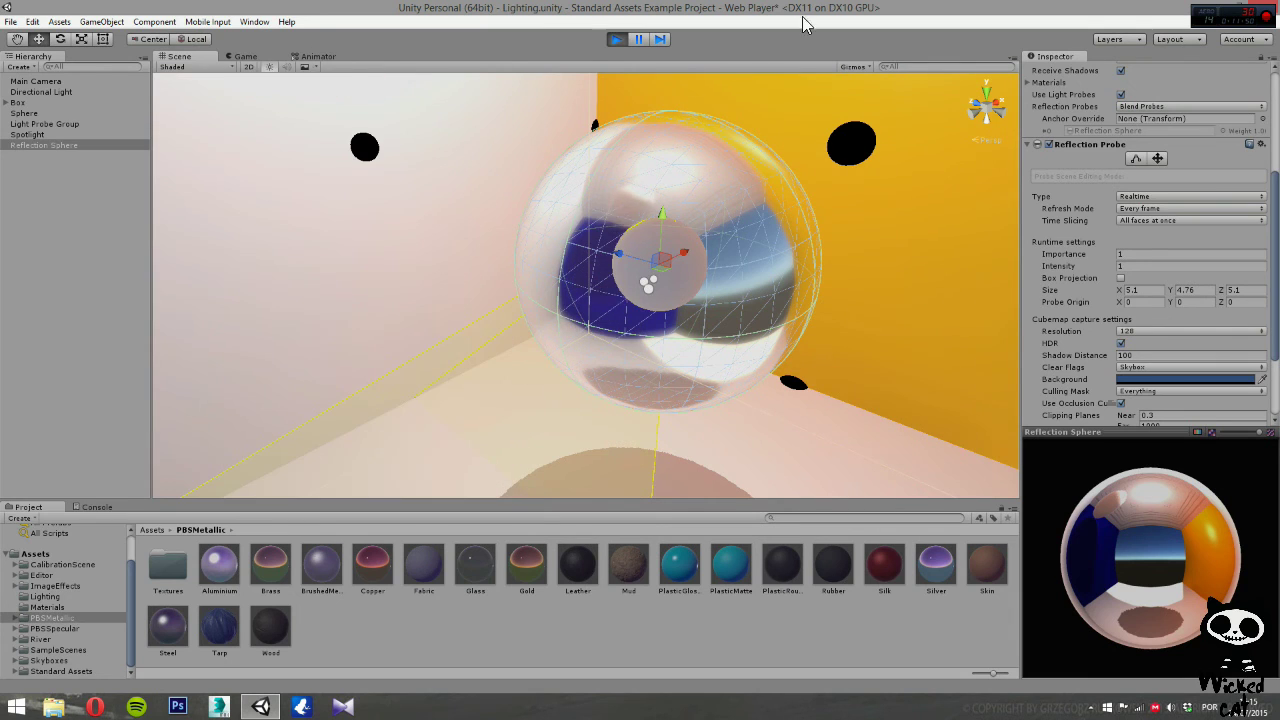
{"action": "left_click", "coordinate": [616, 39]}
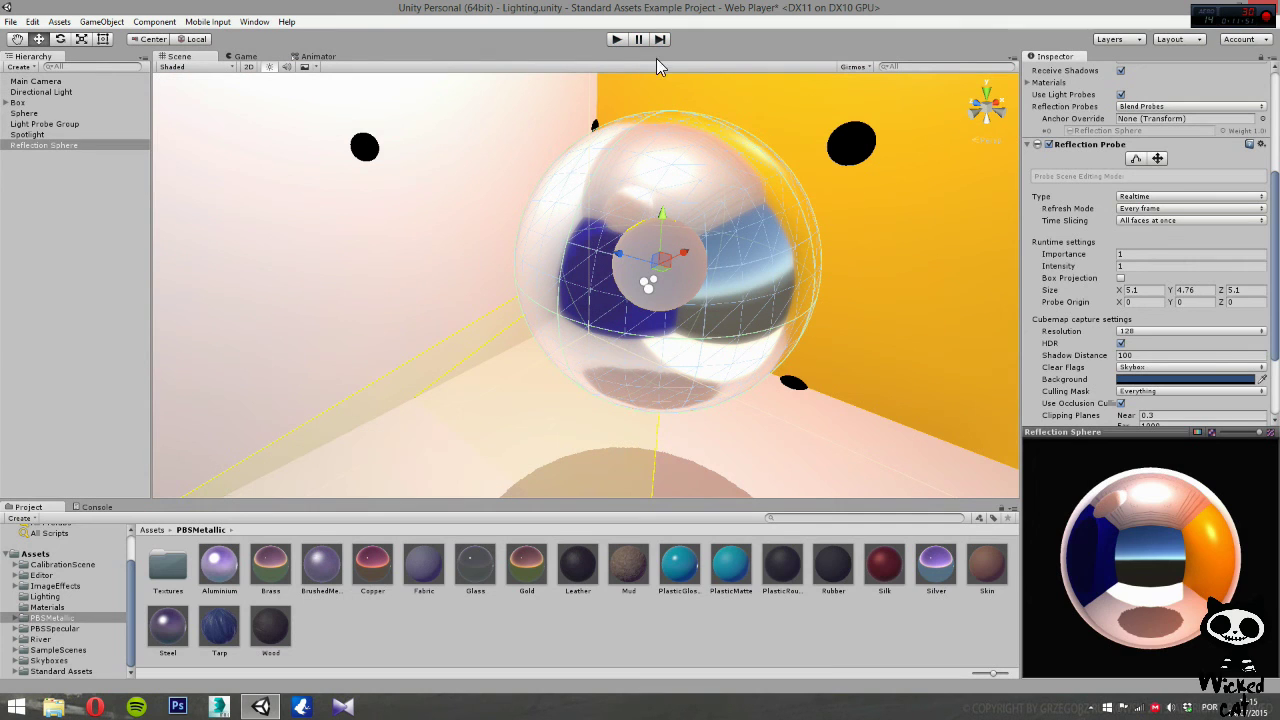
Try the Via scripting refresh mode on the reflection probe and restore Every frame.
{"action": "left_click", "coordinate": [1163, 210]}
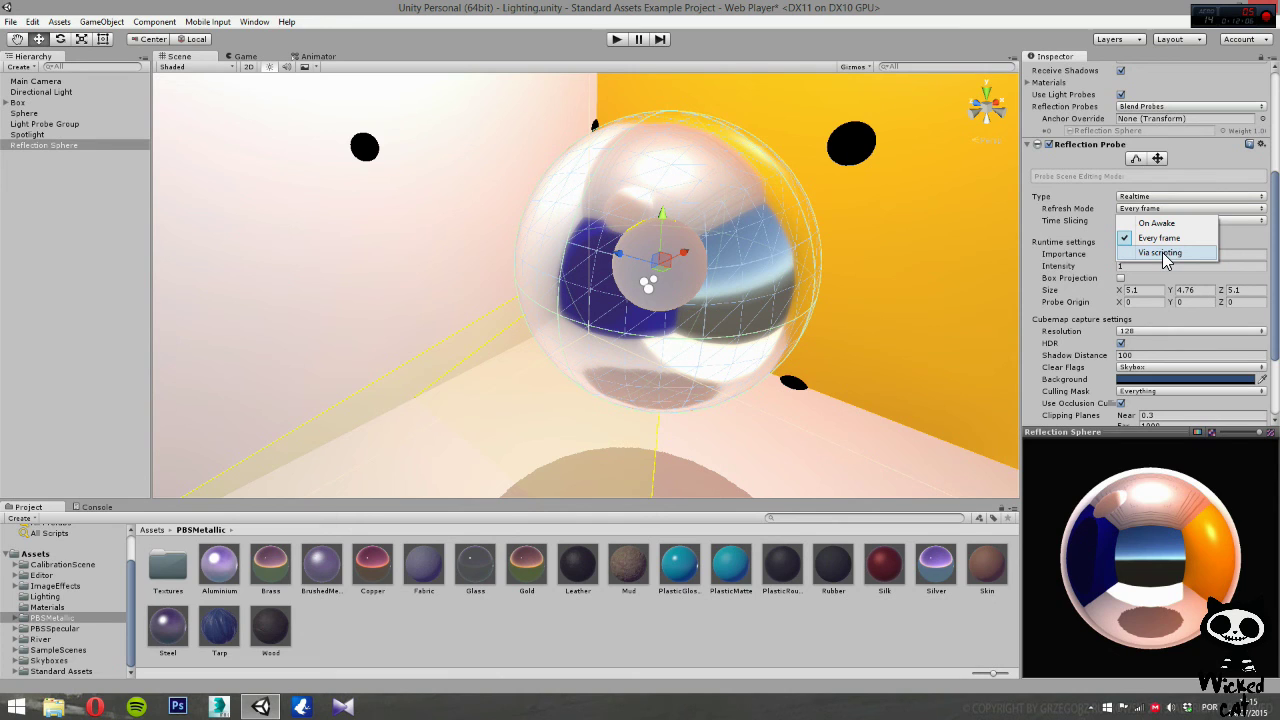
{"action": "left_click", "coordinate": [1162, 252]}
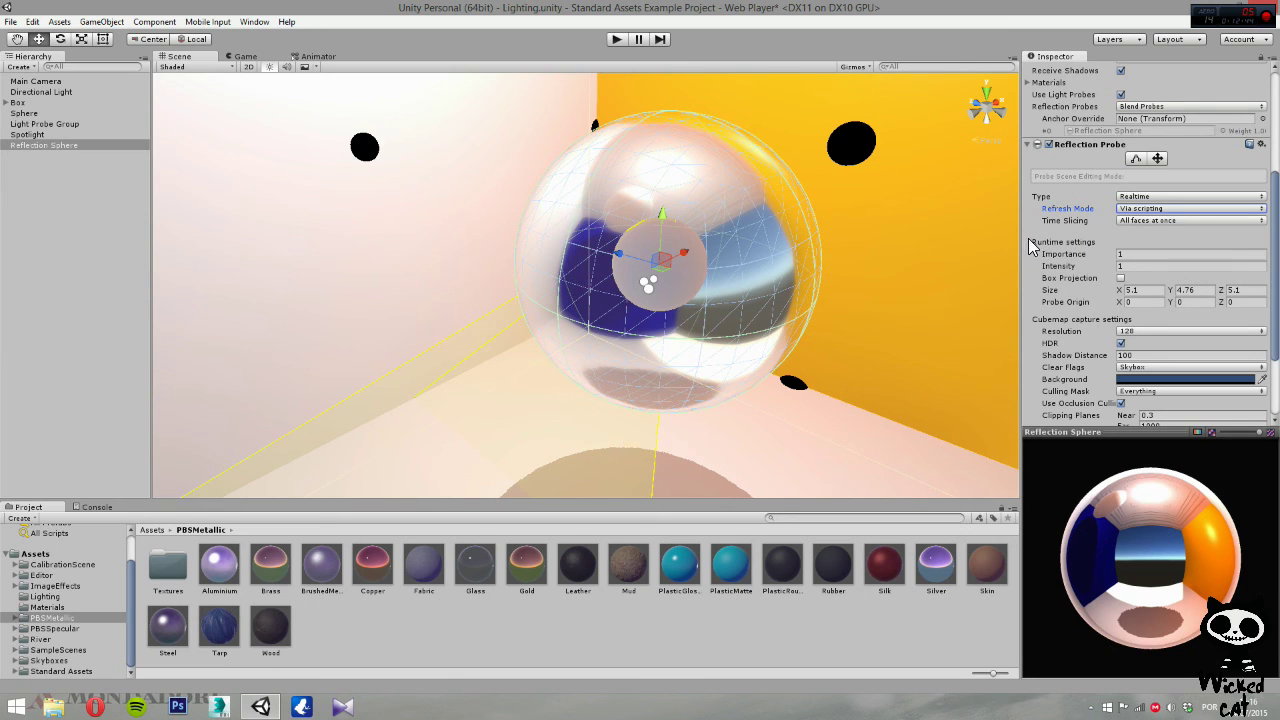
{"action": "left_click", "coordinate": [1149, 210]}
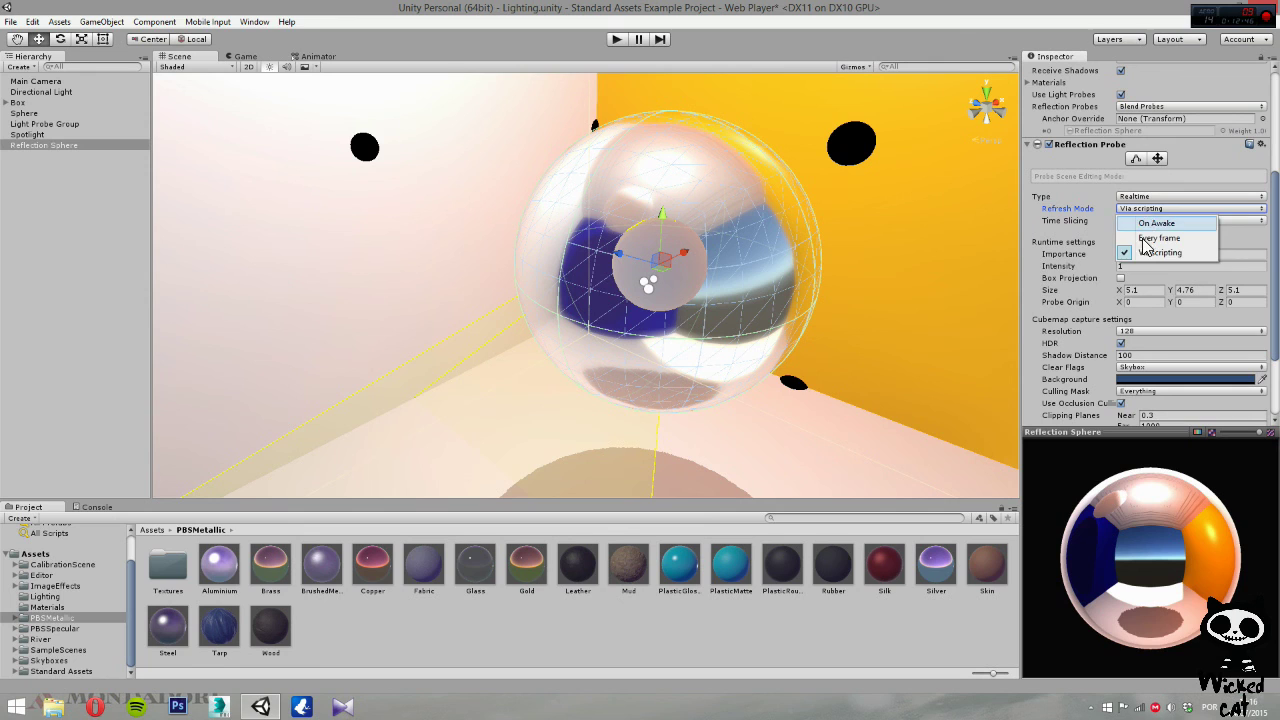
{"action": "left_click", "coordinate": [1150, 232]}
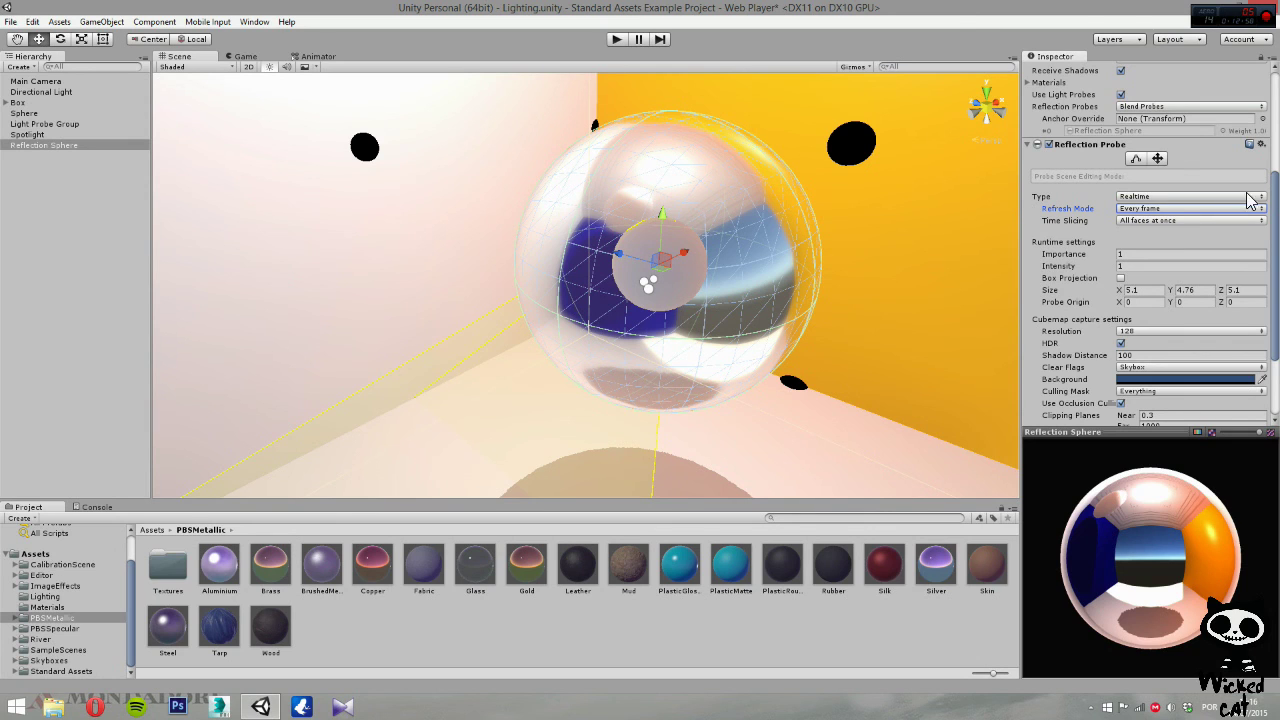
Read the description of the reflection probe's Time Slicing setting.
{"action": "mouse_move", "coordinate": [1078, 222]}
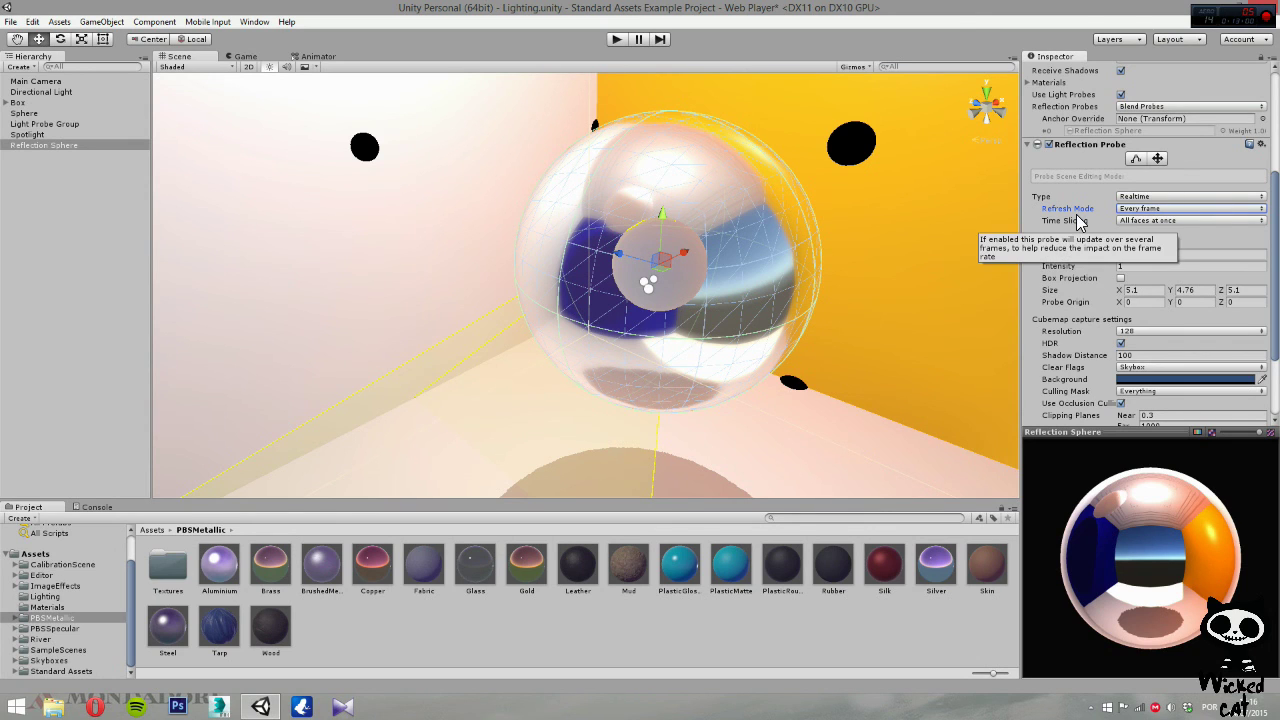